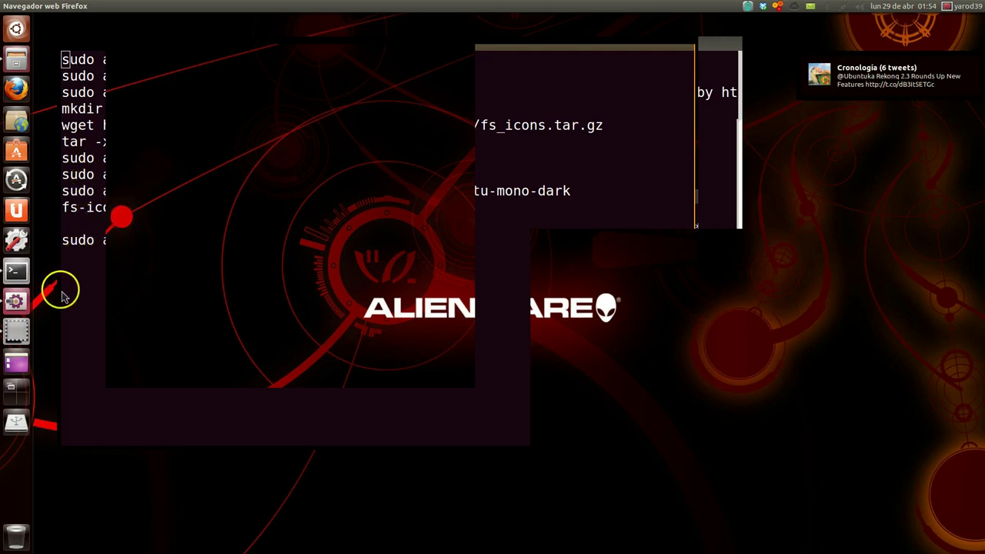
Bring up the icon theme list in Unity Tweak Tool and open the home folder in the file manager beside it.
left_click(20, 301)
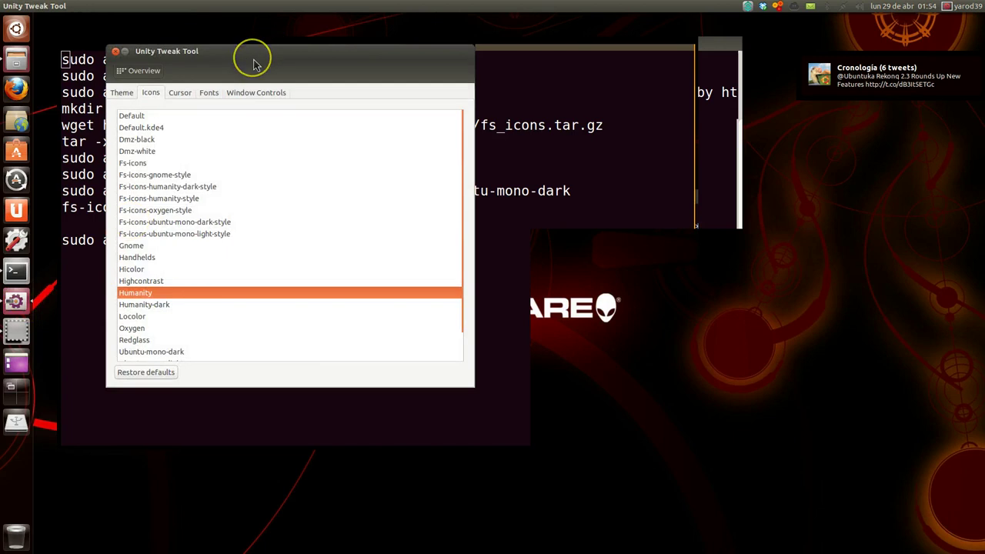
key("super+e")
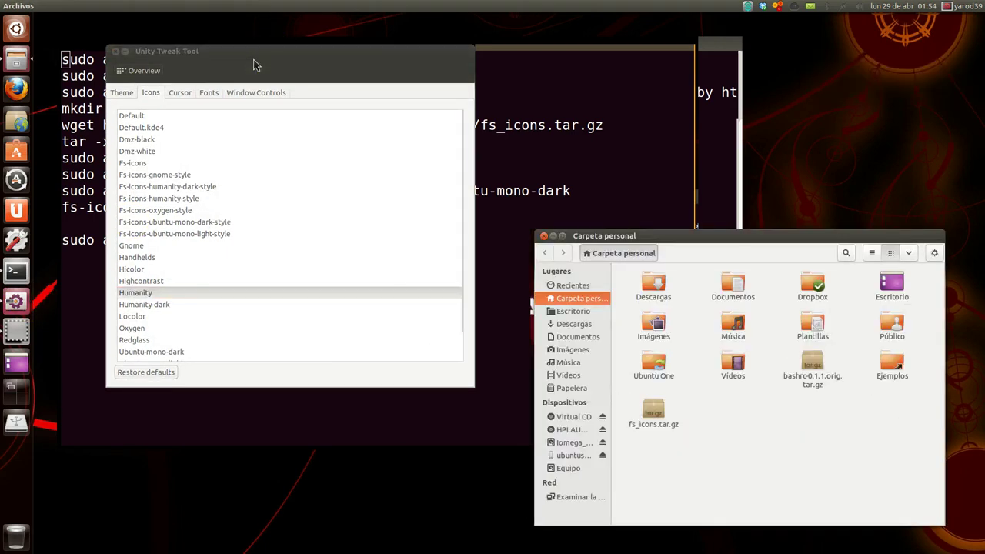
left_click(682, 237)
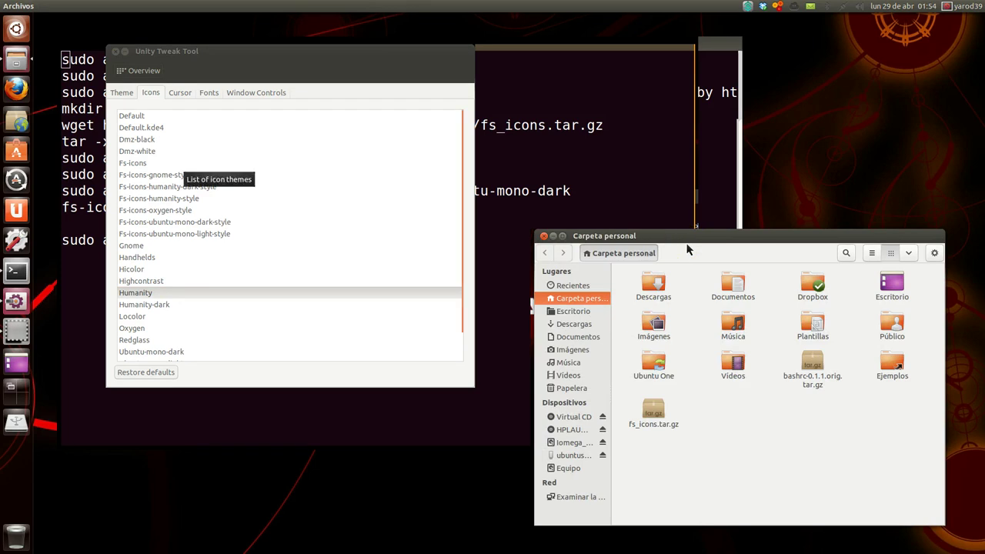
Preview the Fs-icons theme and its gnome, humanity-dark, humanity, oxygen, ubuntu-mono-dark and ubuntu-mono-light style variants in turn.
left_click(176, 166)
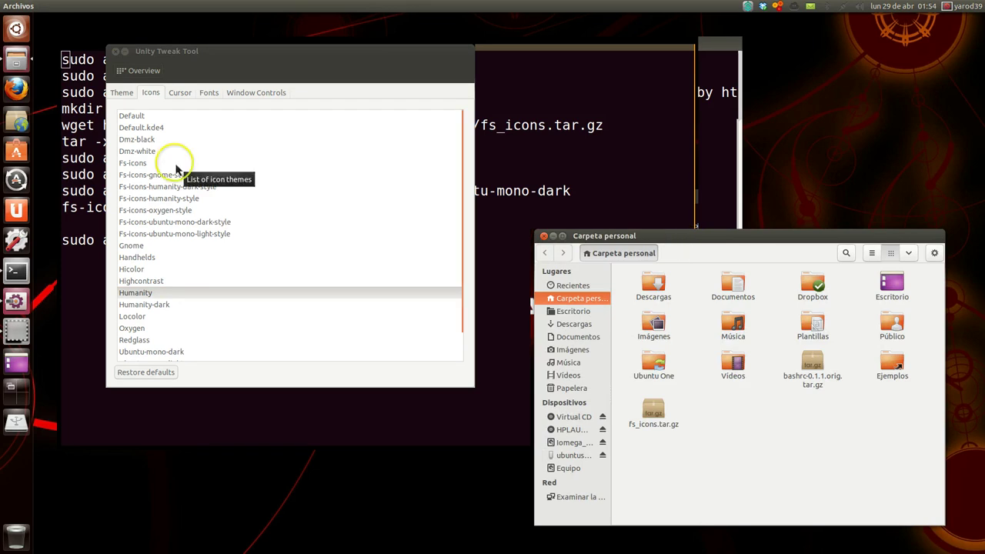
left_click(175, 164)
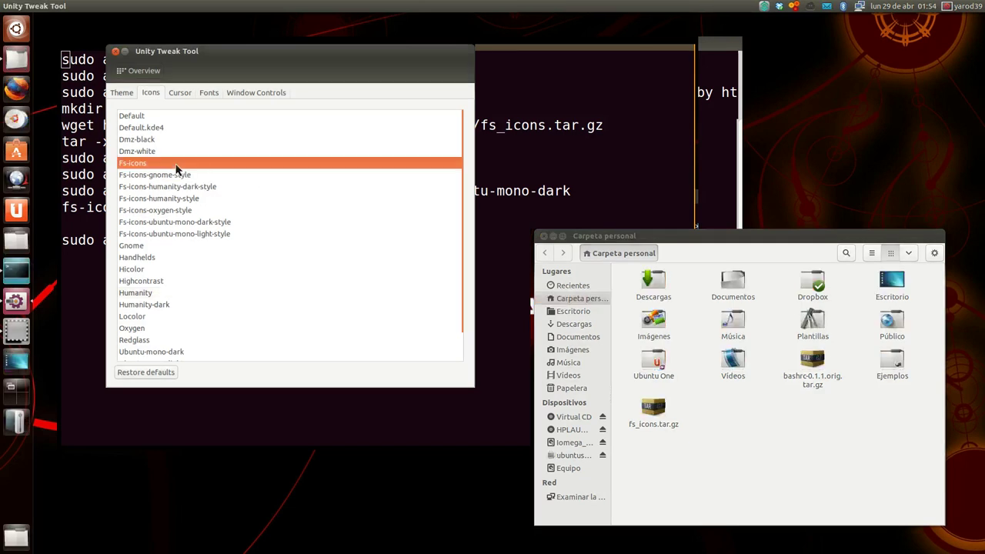
left_click(179, 168)
left_click(185, 179)
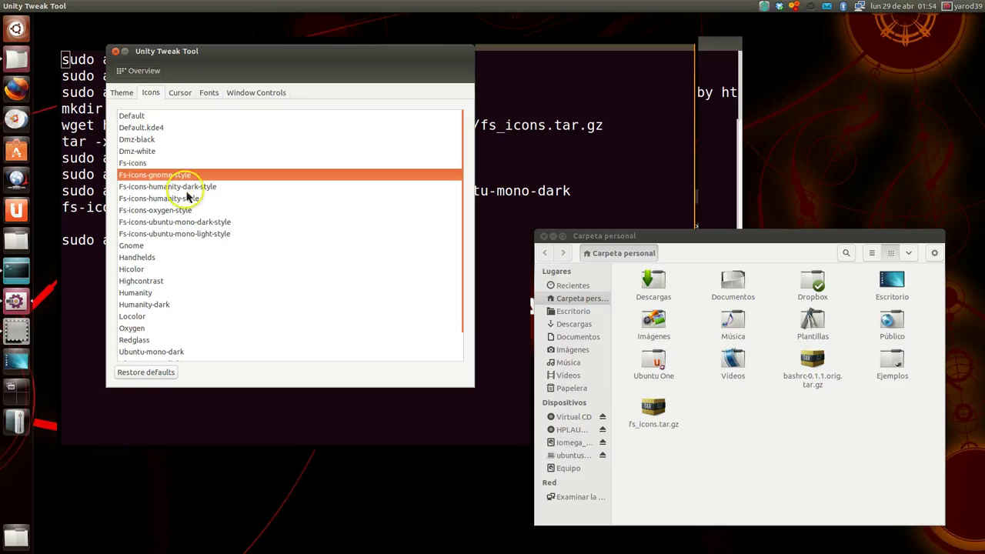
key("Down")
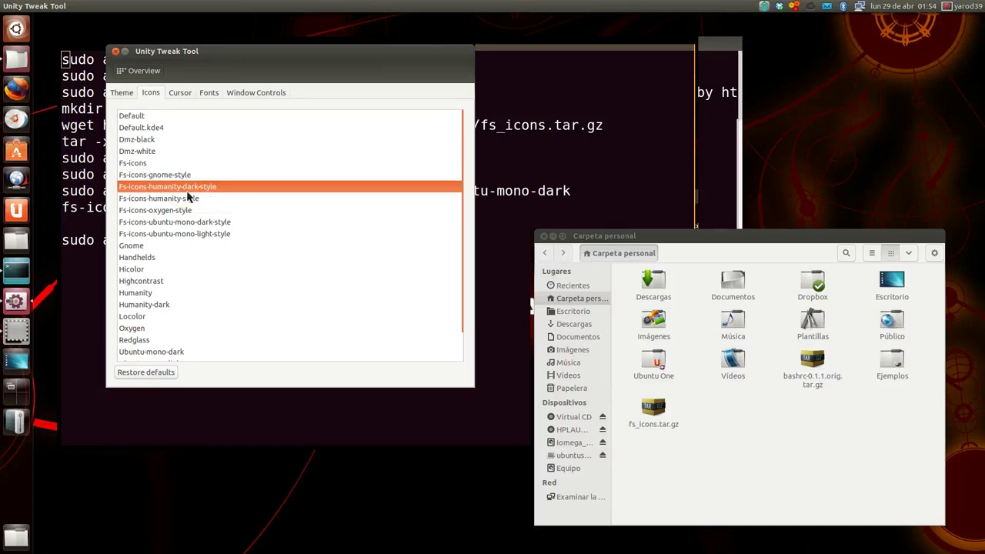
left_click(189, 201)
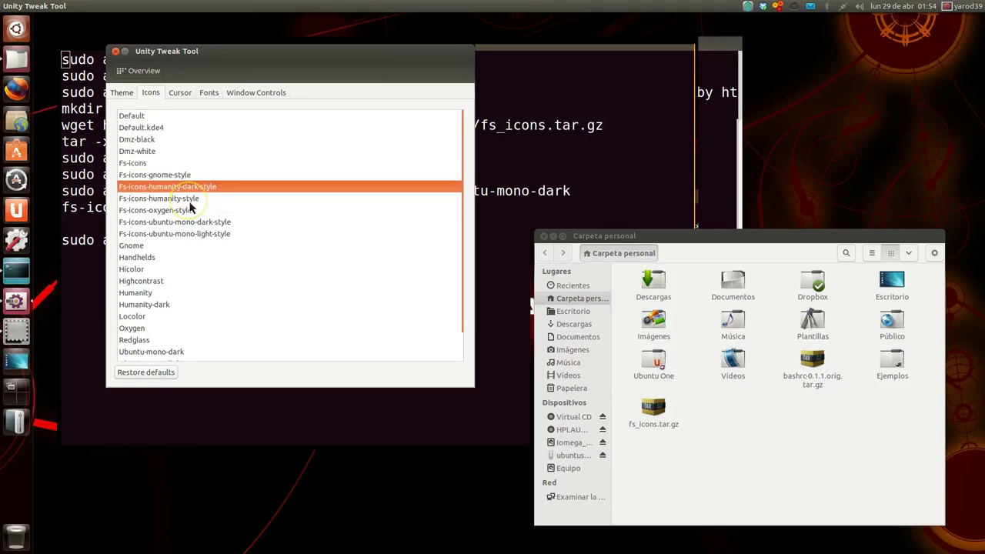
left_click(189, 202)
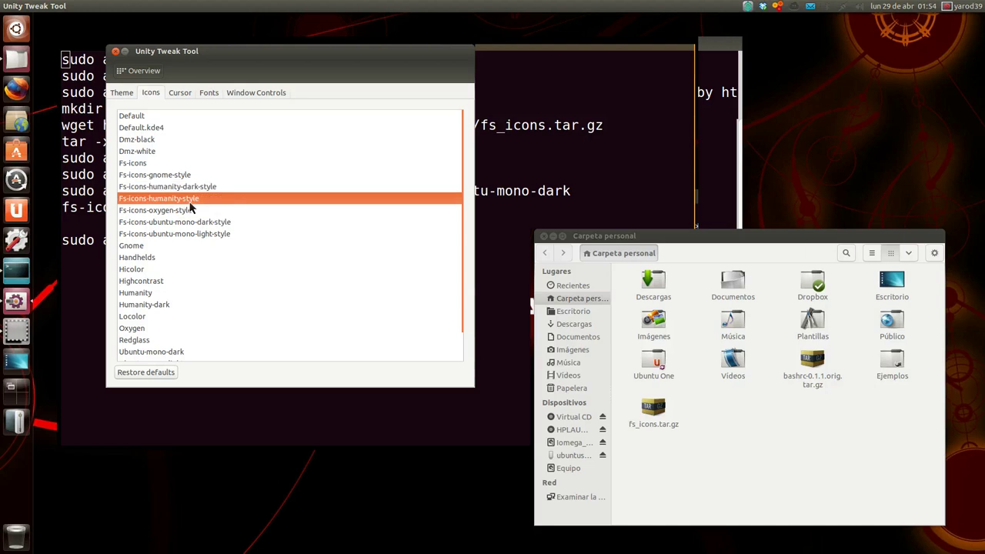
left_click(192, 209)
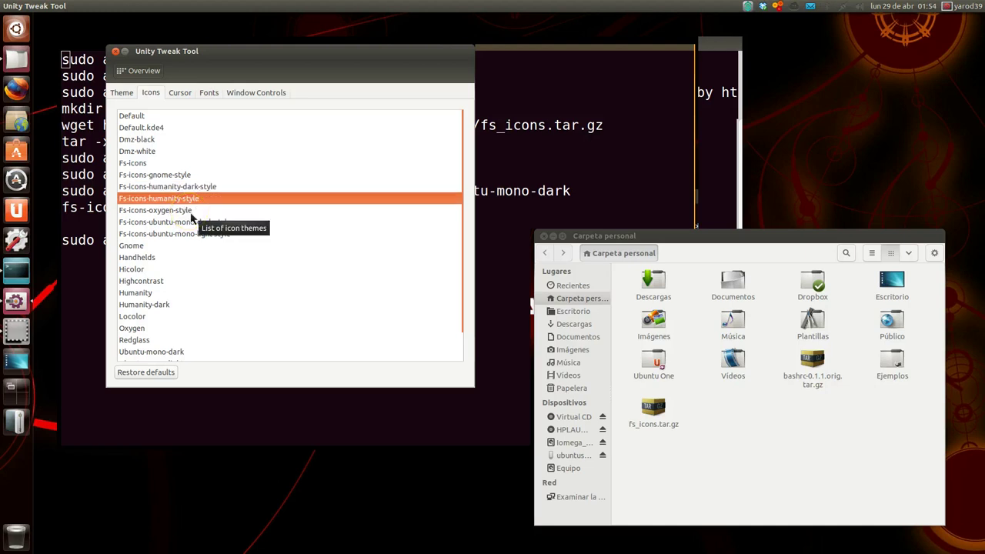
left_click(192, 210)
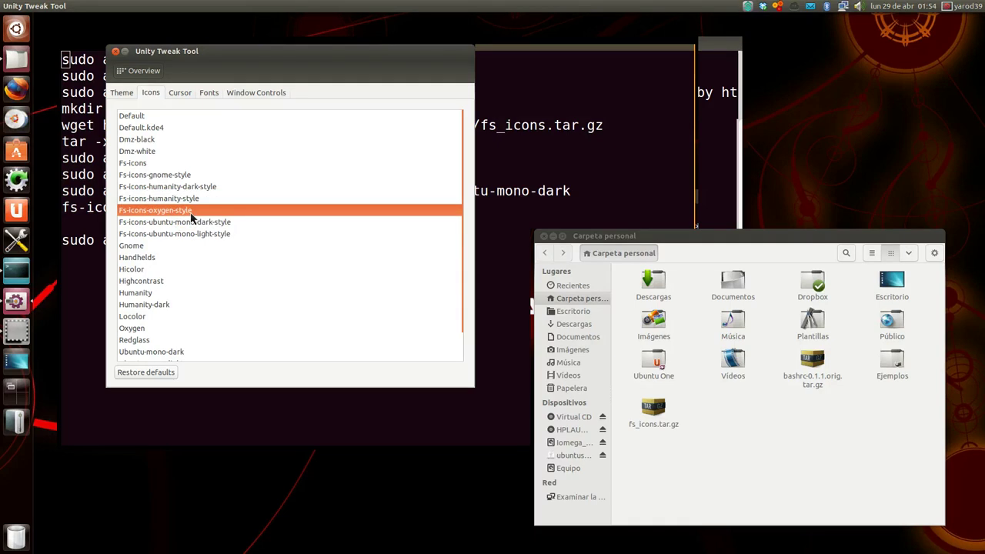
left_click(193, 223)
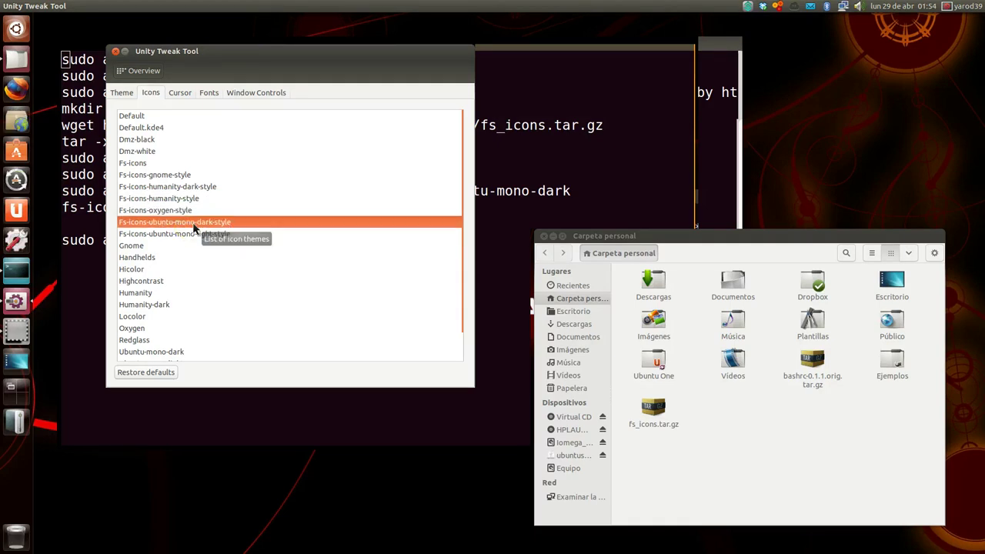
left_click(193, 231)
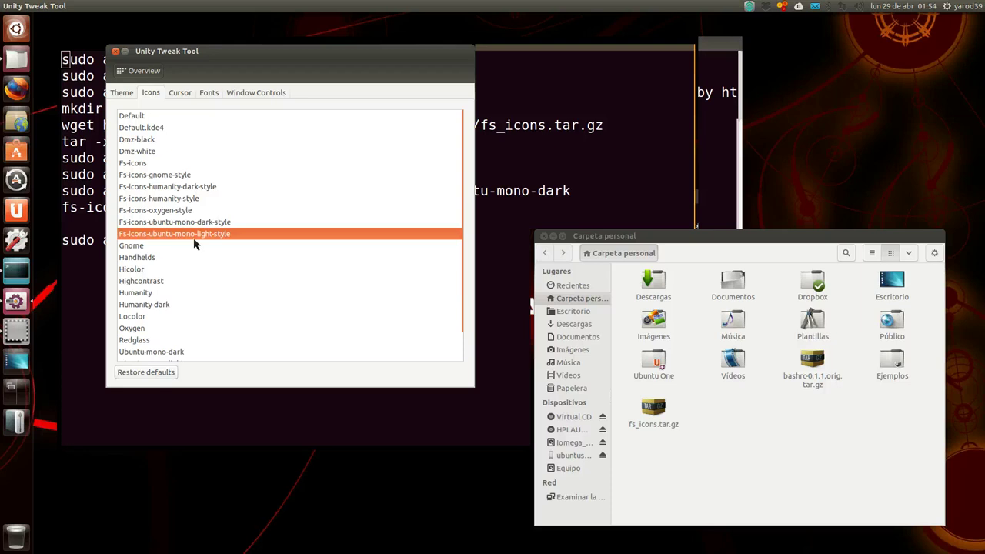
Set the icon theme back to Humanity and minimize the Unity Tweak Tool and home folder windows.
left_click(165, 175)
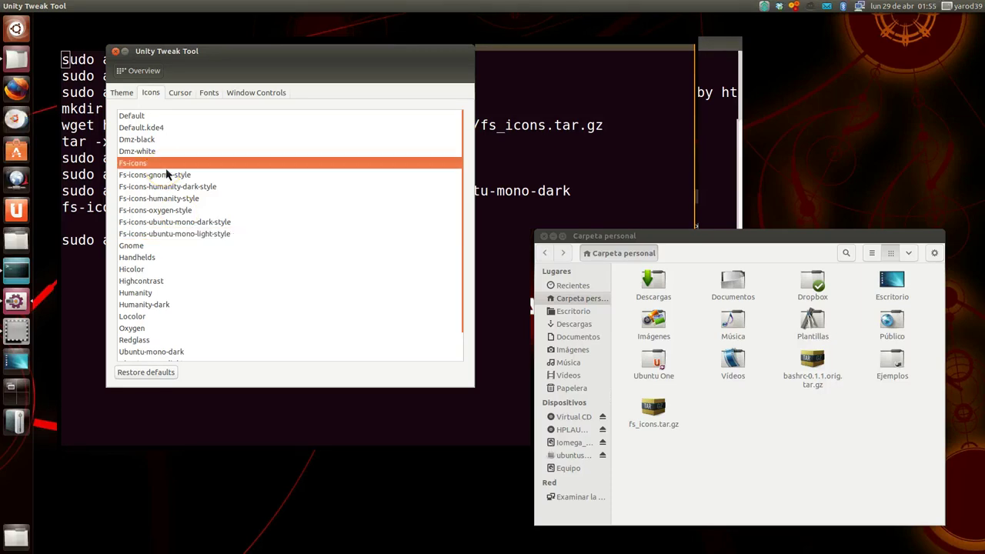
left_click(162, 294)
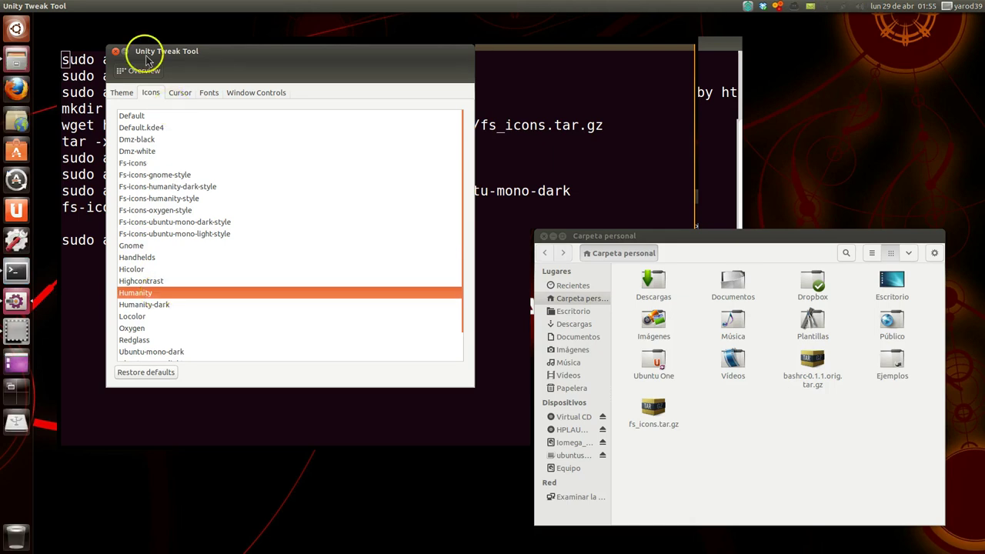
left_click(125, 51)
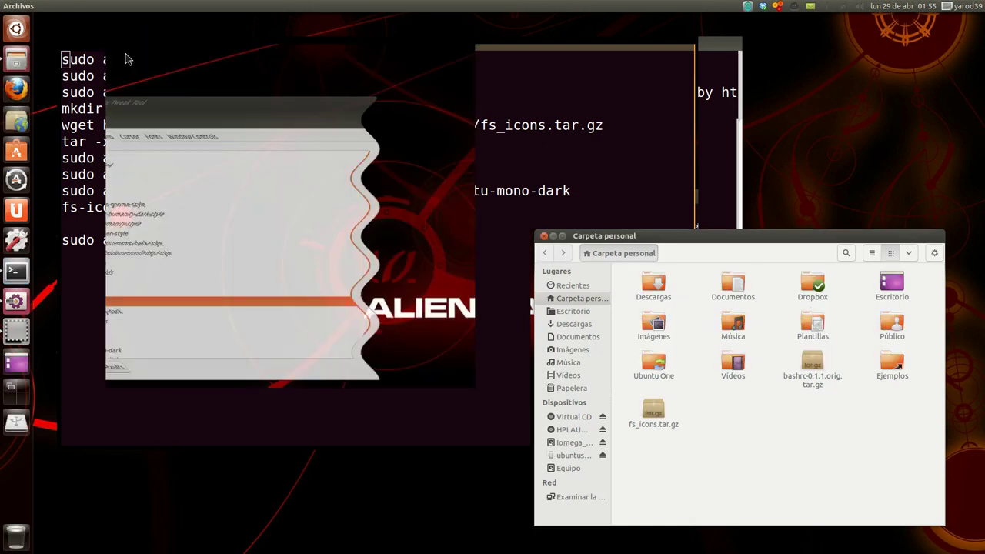
left_click(548, 243)
left_click(553, 236)
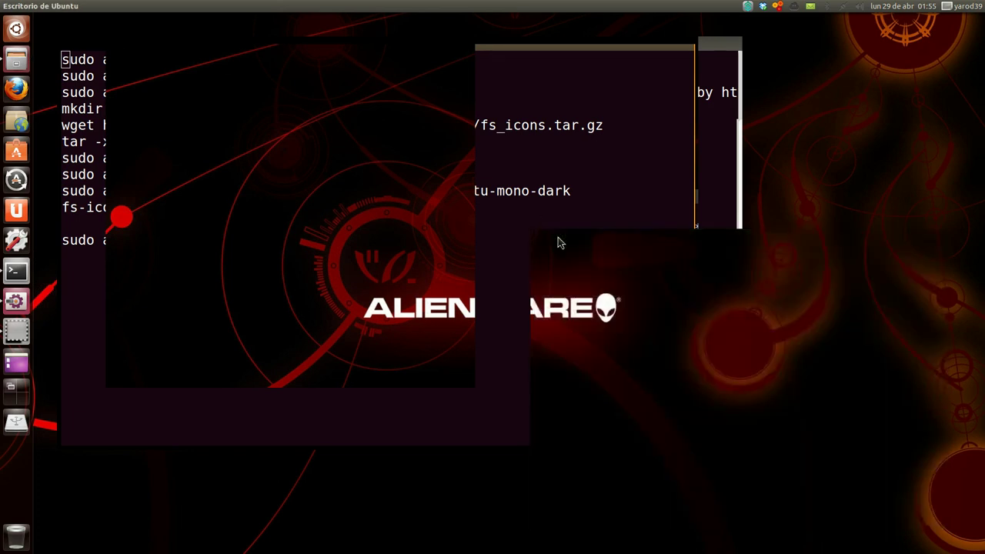
Bring the terminal window with the install commands to the front and highlight the mkdir ~/.icons line.
left_click(62, 280)
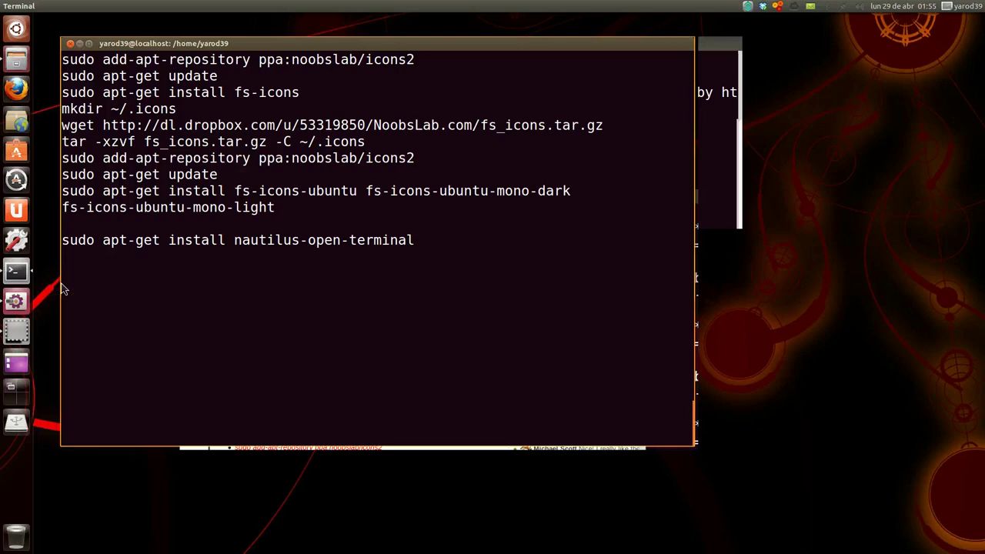
left_click(75, 115)
left_click_drag(65, 115, 178, 112)
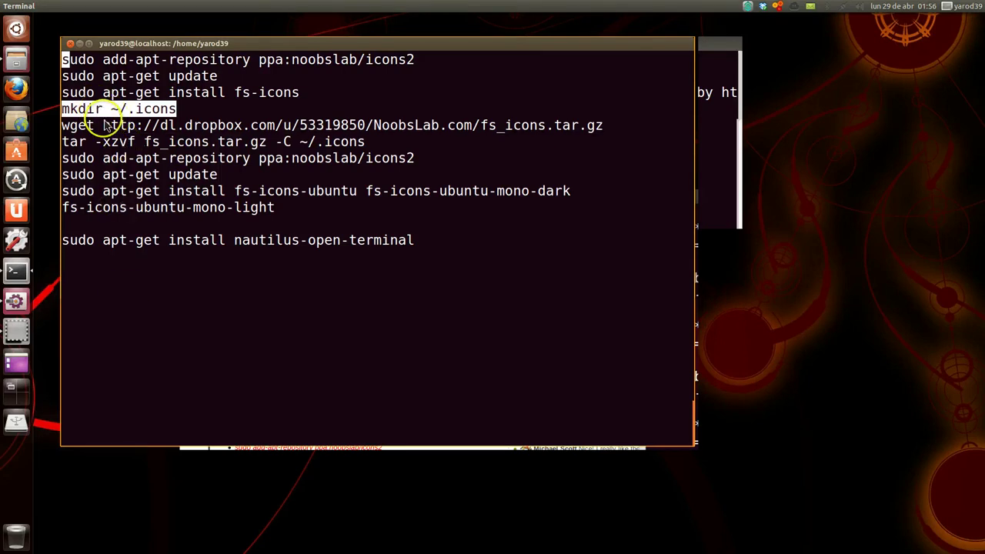
Highlight in turn the commands sudo add-apt-repository ppa:noobslab/icons2, sudo apt-get update, sudo apt-get install fs-icons and mkdir ~/.icons.
triple_click(93, 66)
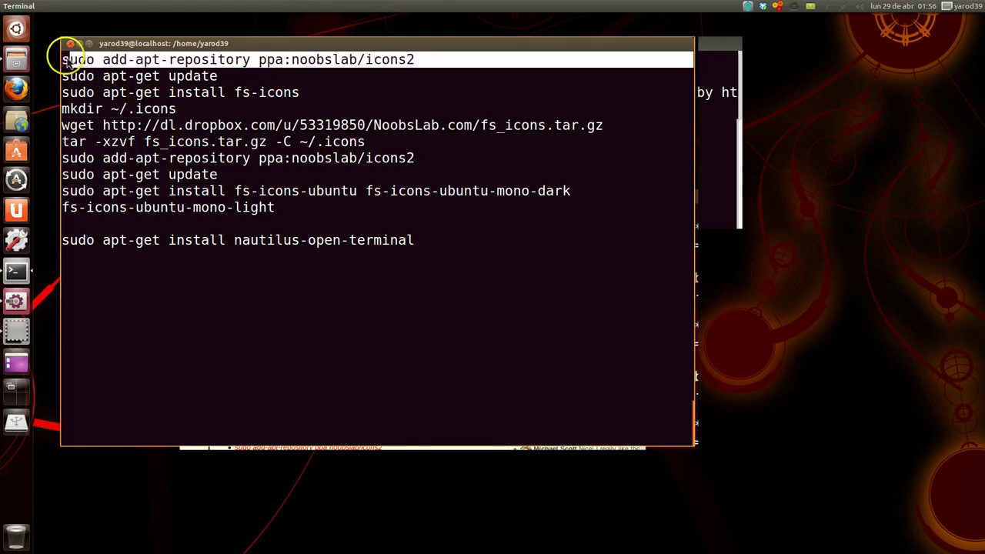
double_click(77, 60)
left_click_drag(66, 61, 422, 62)
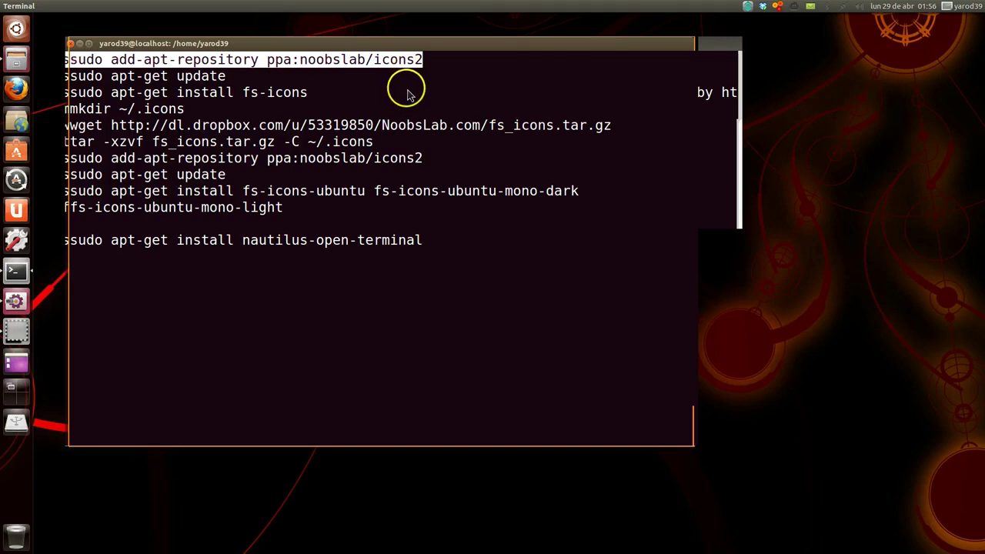
left_click(66, 59)
left_click_drag(69, 75, 227, 74)
triple_click(70, 74)
left_click(69, 60)
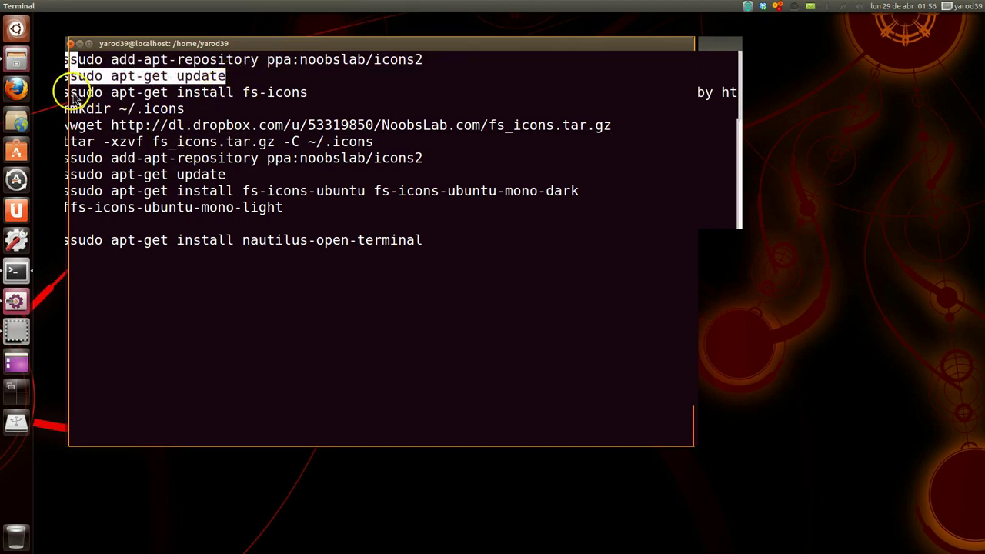
left_click_drag(69, 93, 312, 97)
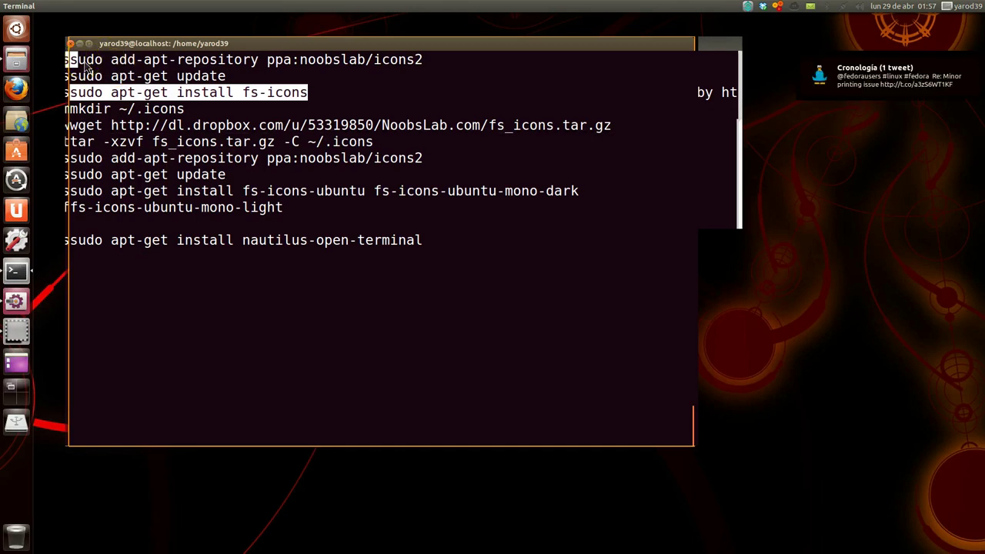
triple_click(98, 110)
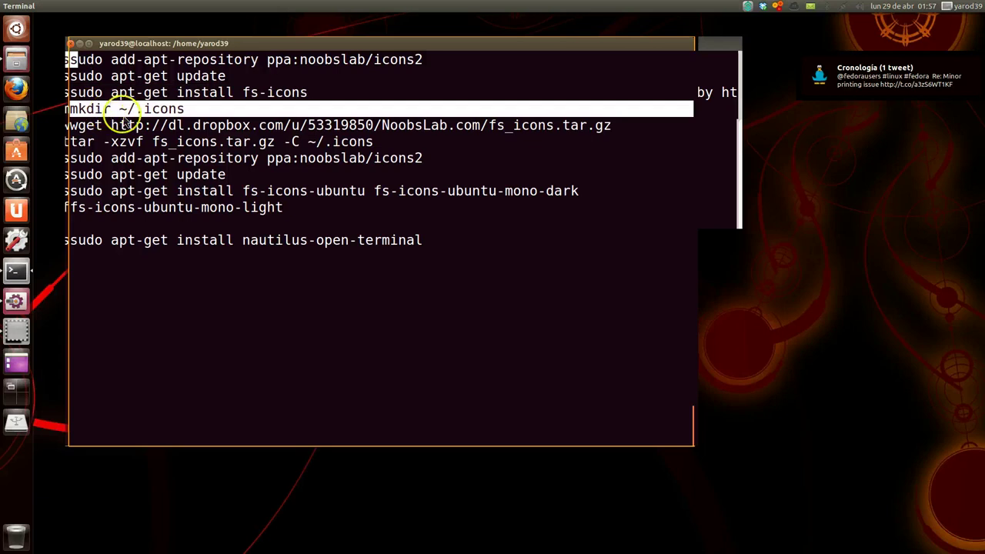
left_click(186, 110)
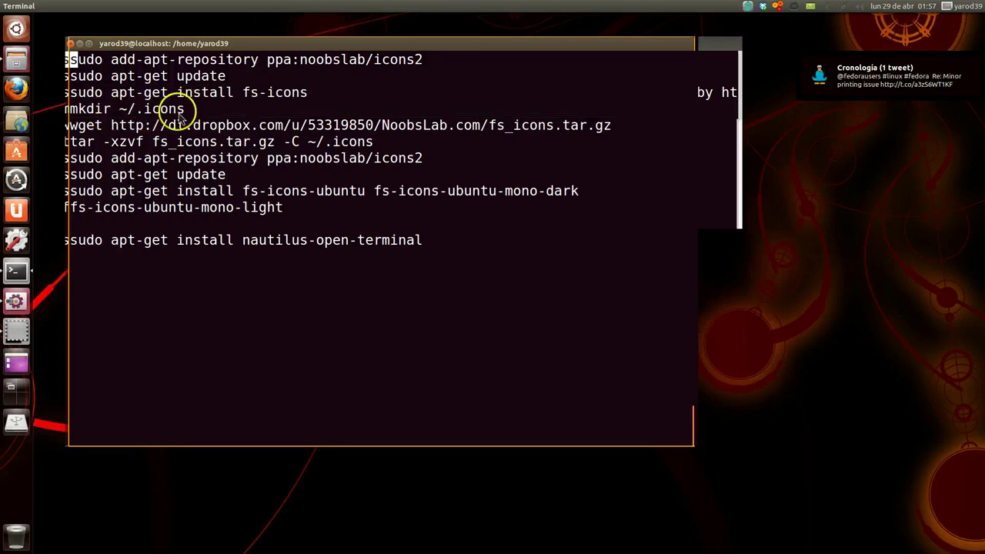
Open the home folder in the file manager, show its hidden files and open the .icons folder.
key("super+e")
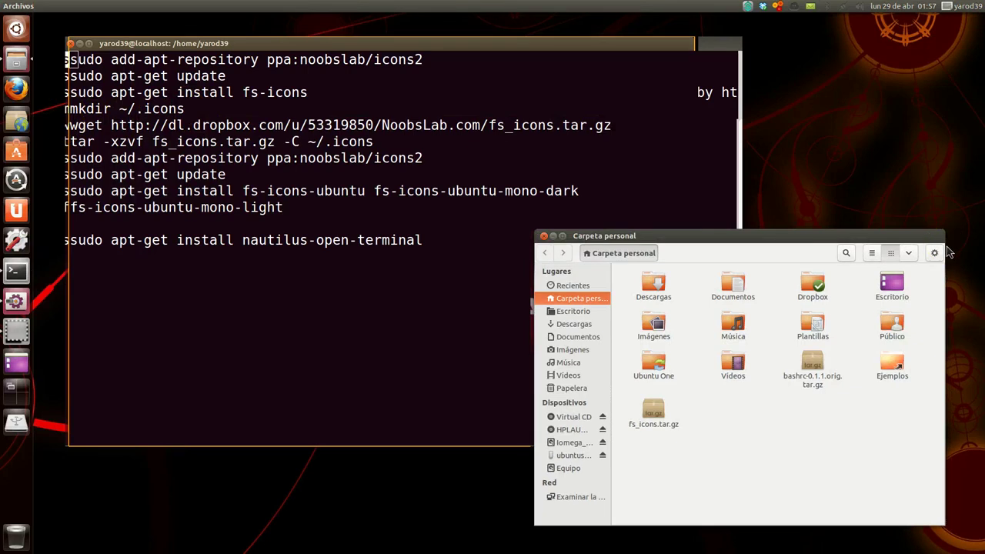
key("ctrl+h")
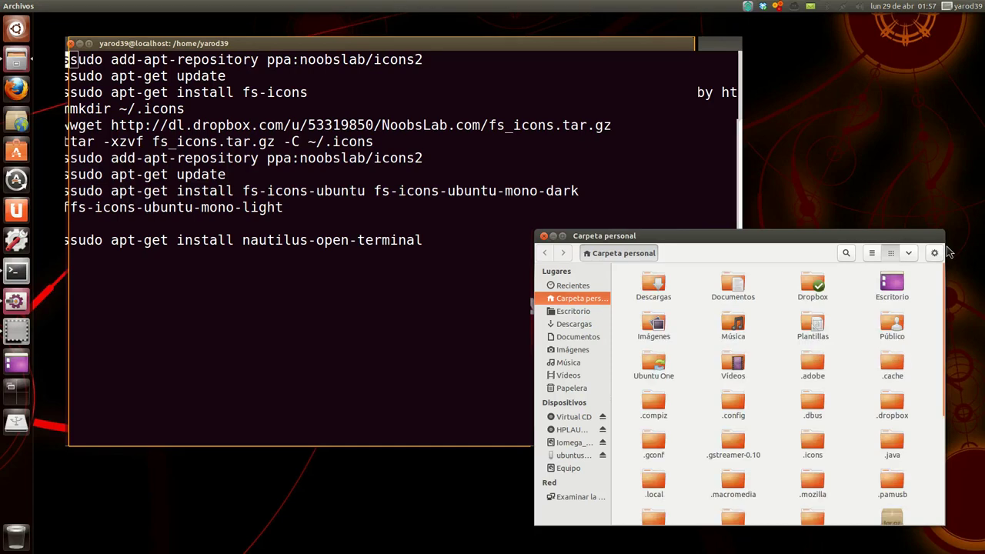
scroll(769, 395, "down", 2)
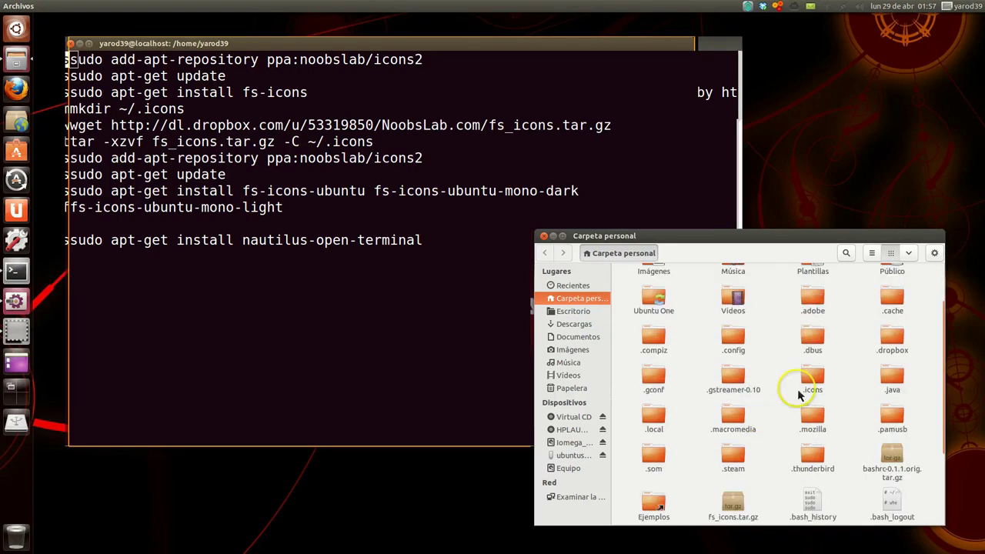
left_click(818, 377)
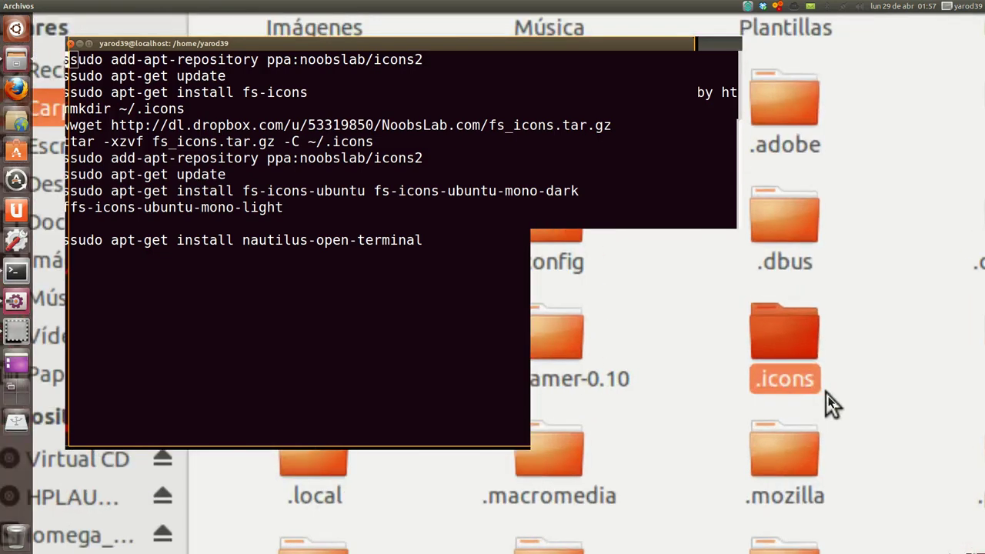
left_click(827, 395)
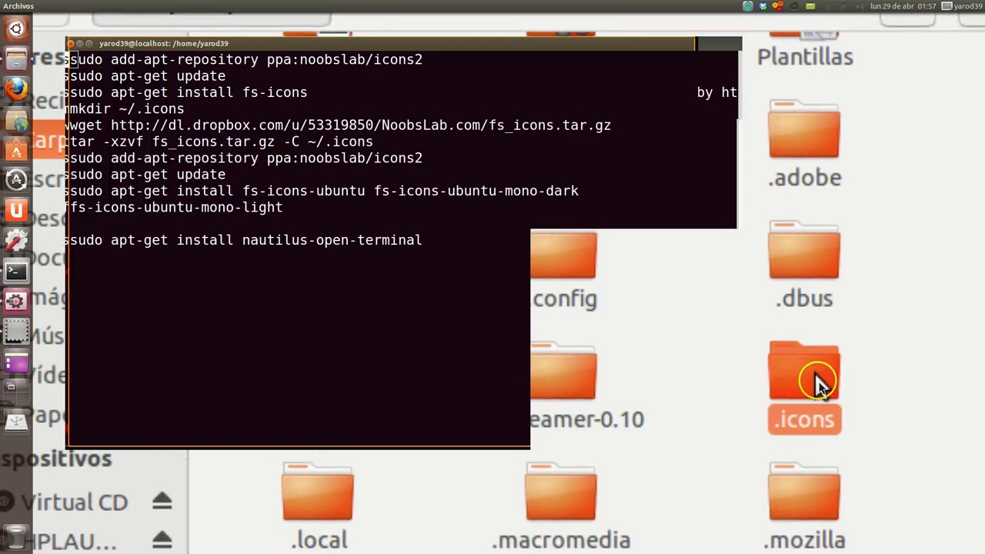
double_click(814, 382)
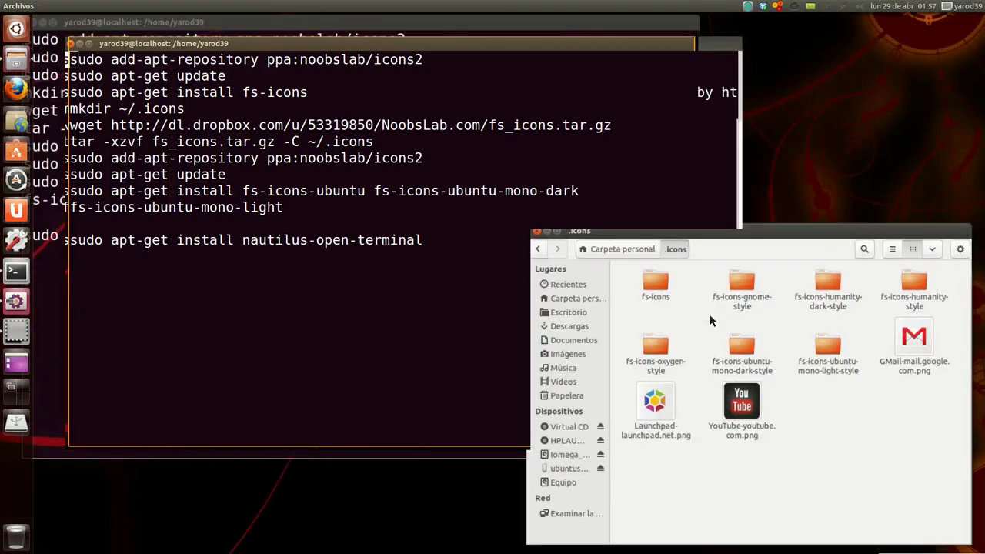
Return from .icons to the home folder and look through its files and hidden folders.
left_click(551, 250)
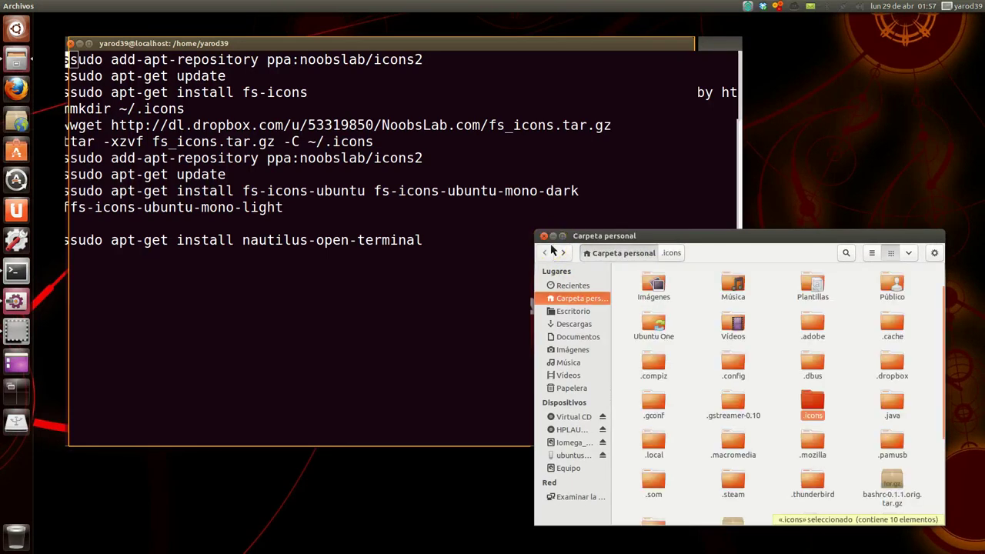
scroll(693, 398, "down", 3)
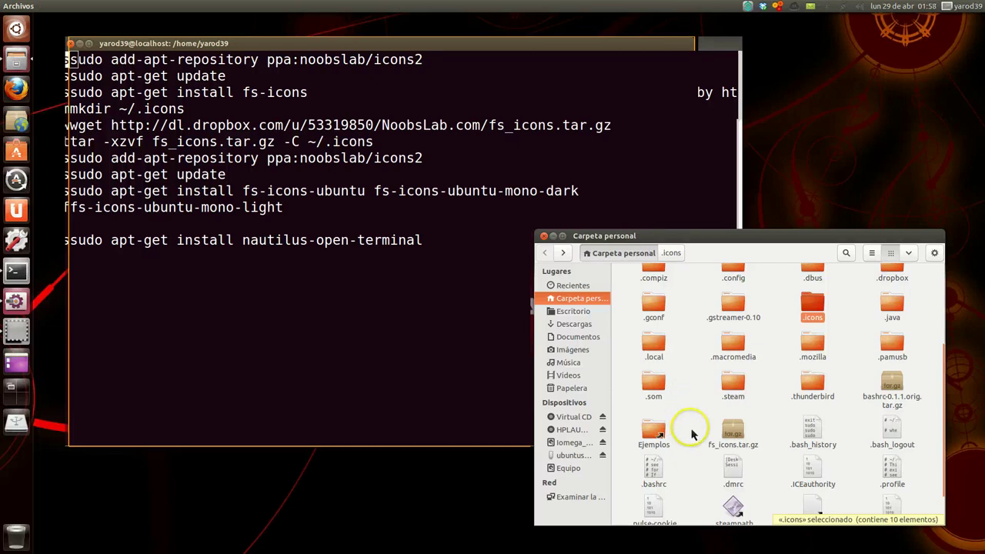
scroll(691, 435, "up", 3)
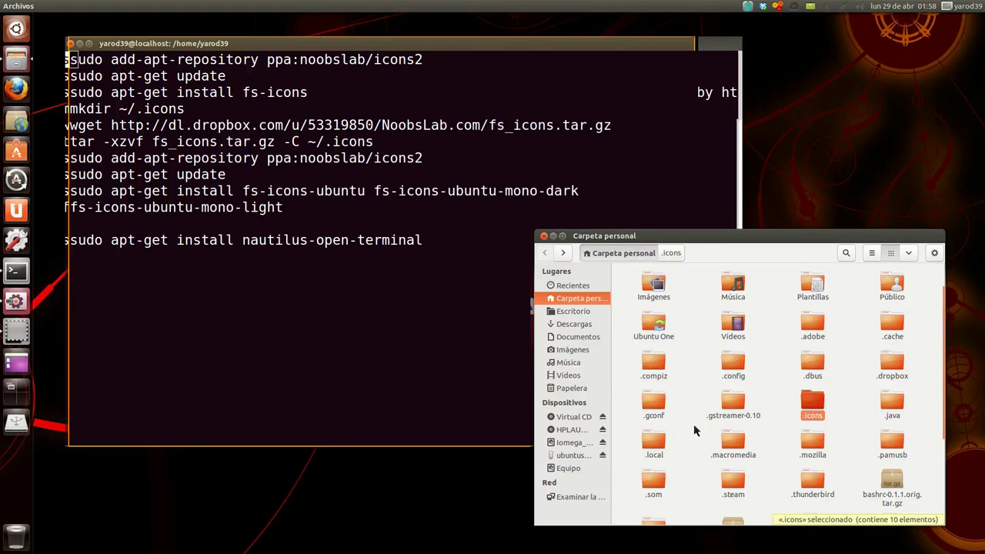
scroll(693, 426, "down", 2)
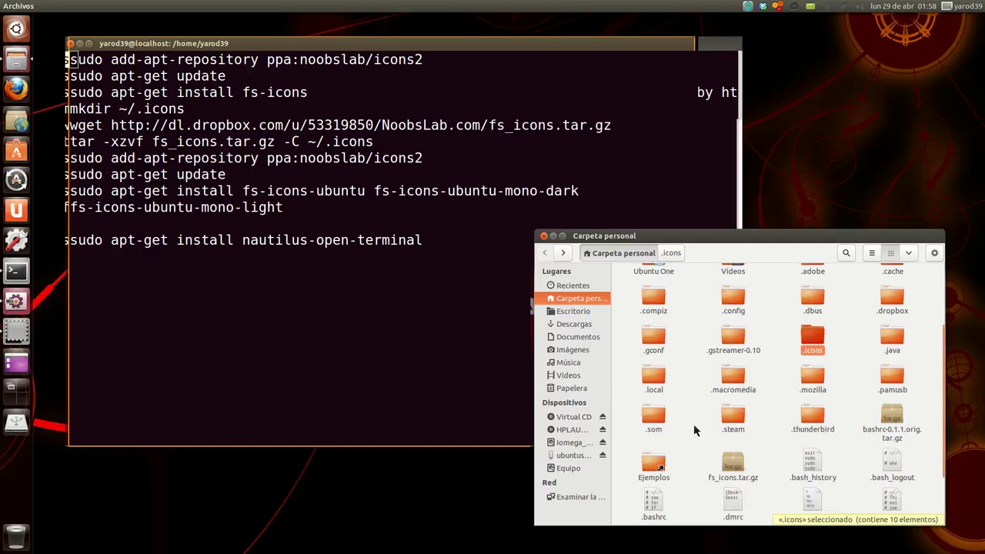
Bring the home folder window back up in the file manager and open a terminal at that location.
scroll(693, 431, "up", 3)
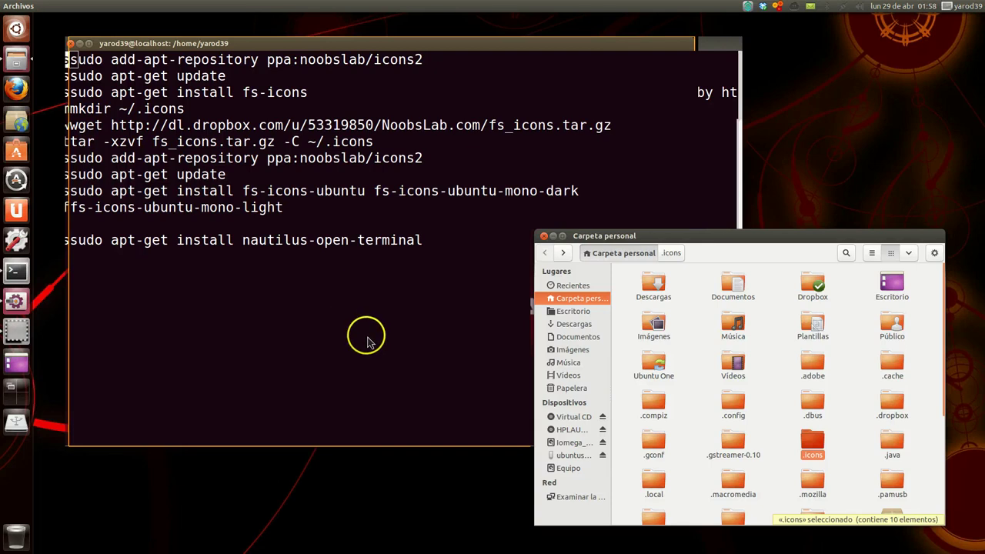
left_click(554, 236)
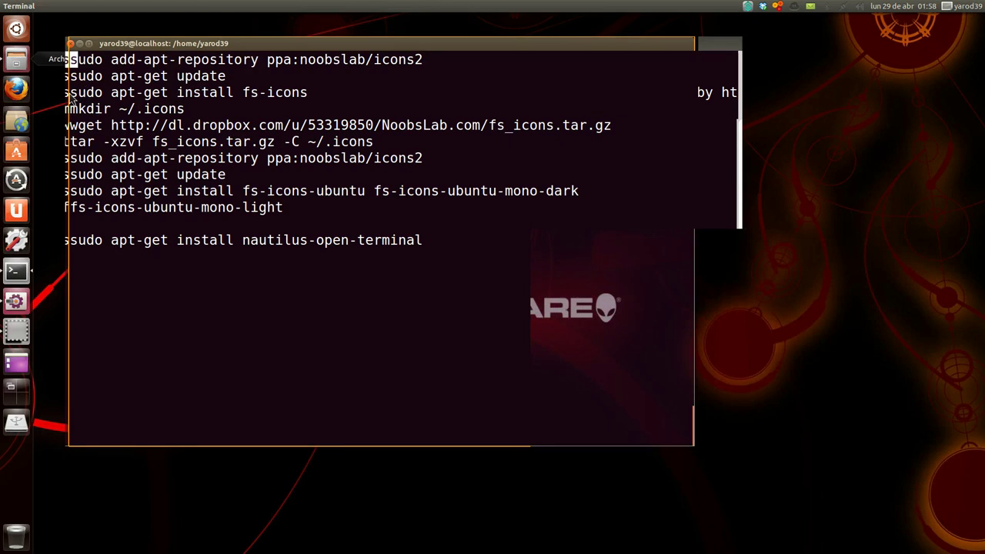
left_click(15, 59)
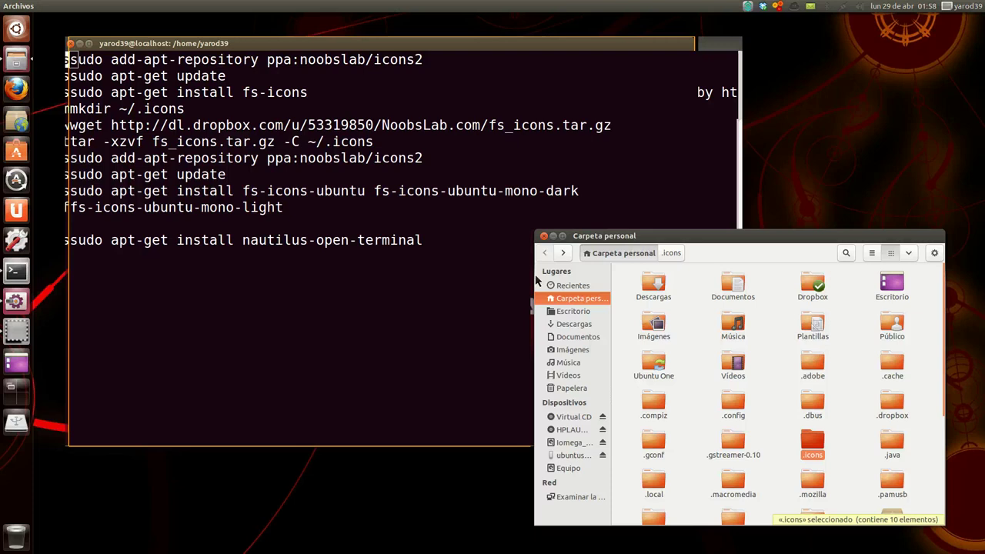
right_click(694, 367)
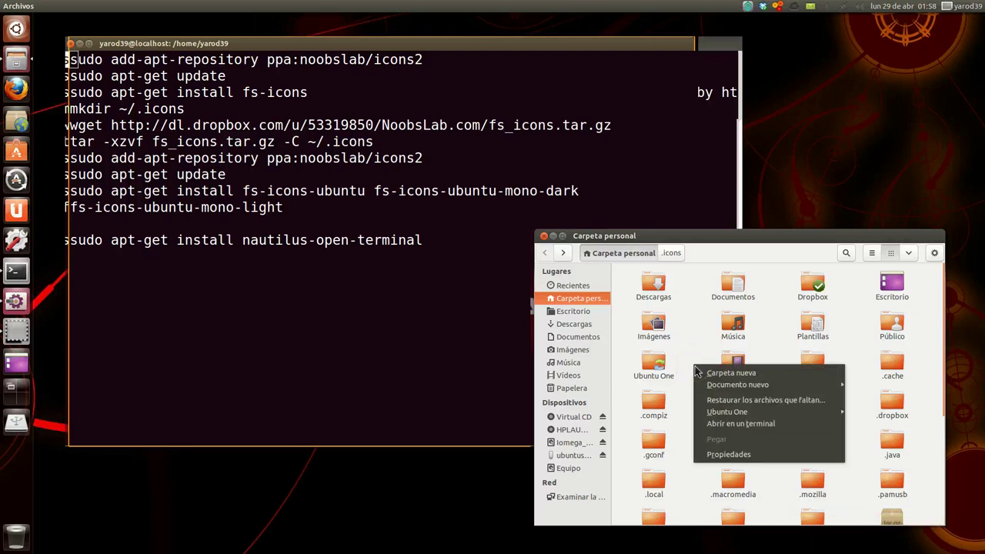
left_click(712, 424)
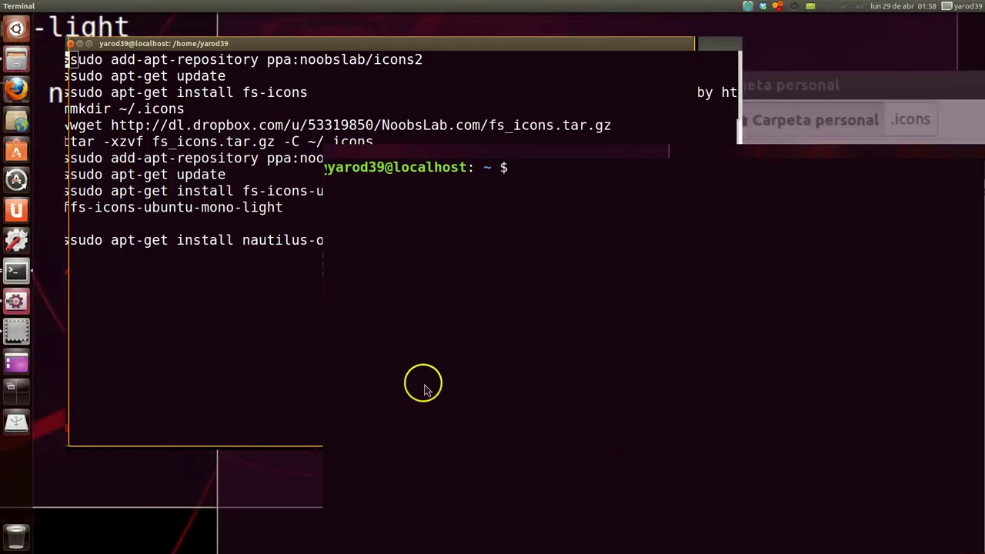
Close the terminal launched from the home folder and return to the file manager.
left_click(327, 437)
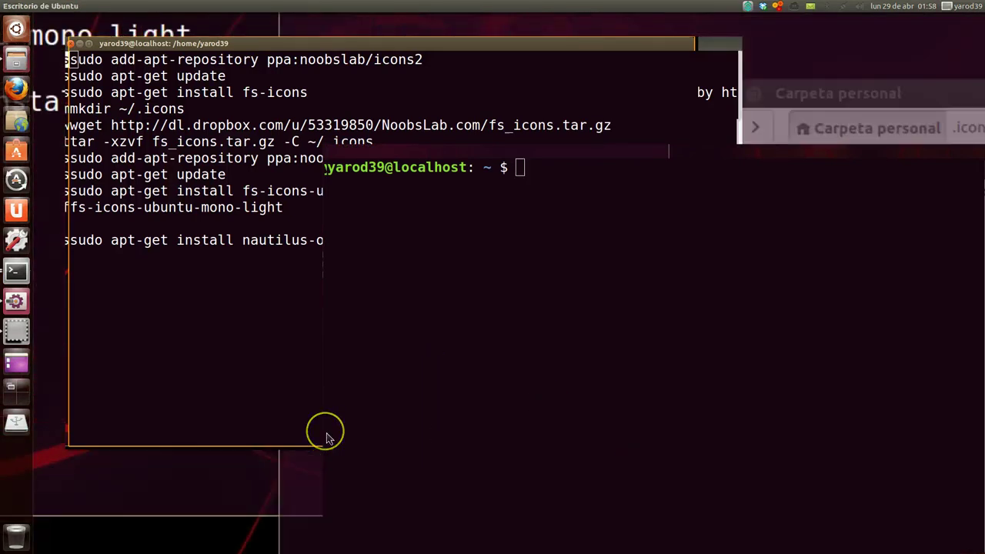
left_click(347, 203)
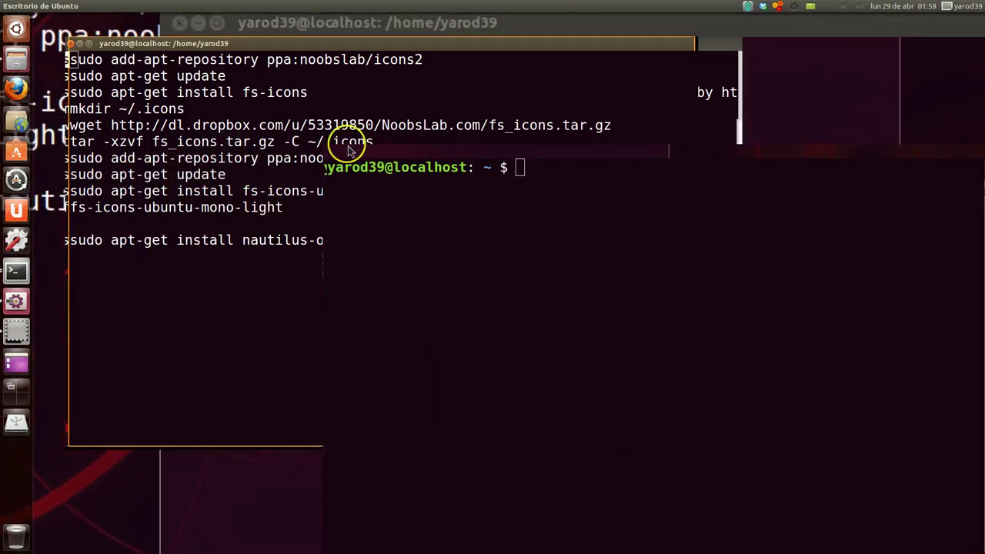
left_click(235, 40)
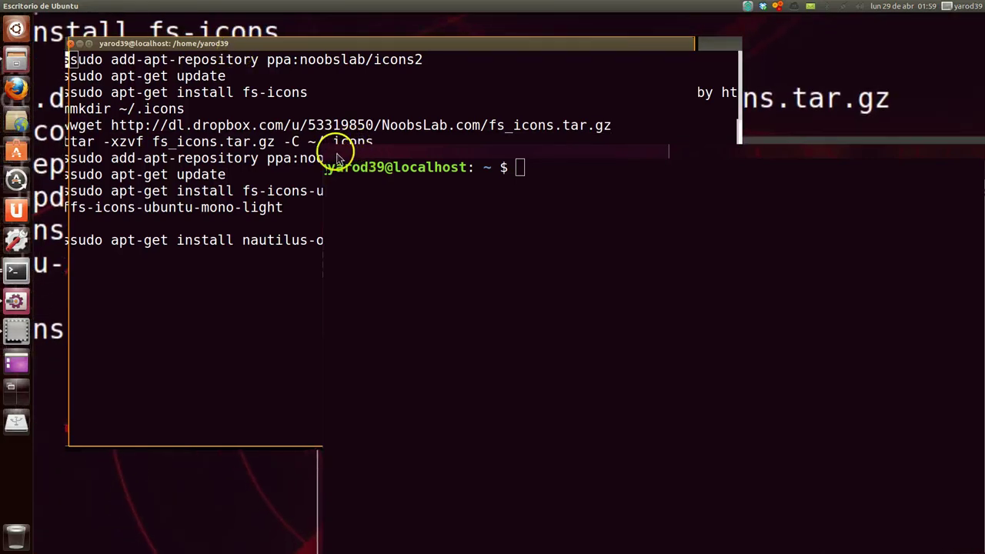
left_click(451, 217)
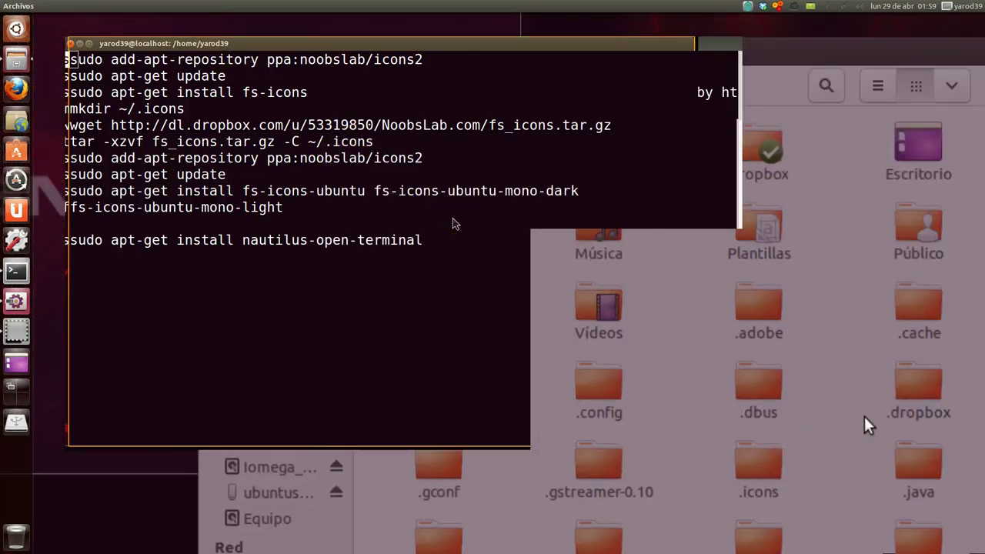
Open a terminal from the home folder once more and close it again.
left_click(945, 462)
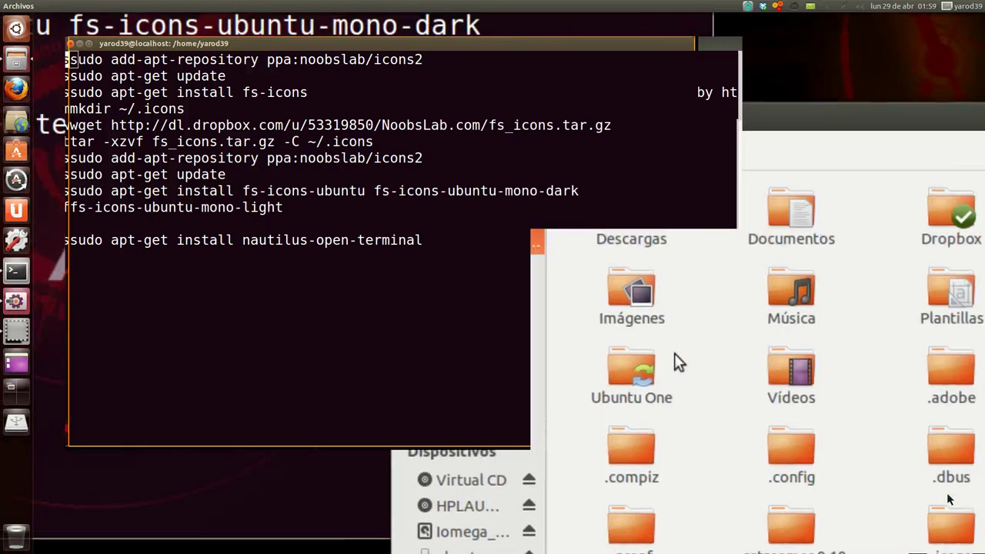
right_click(785, 411)
left_click(871, 461)
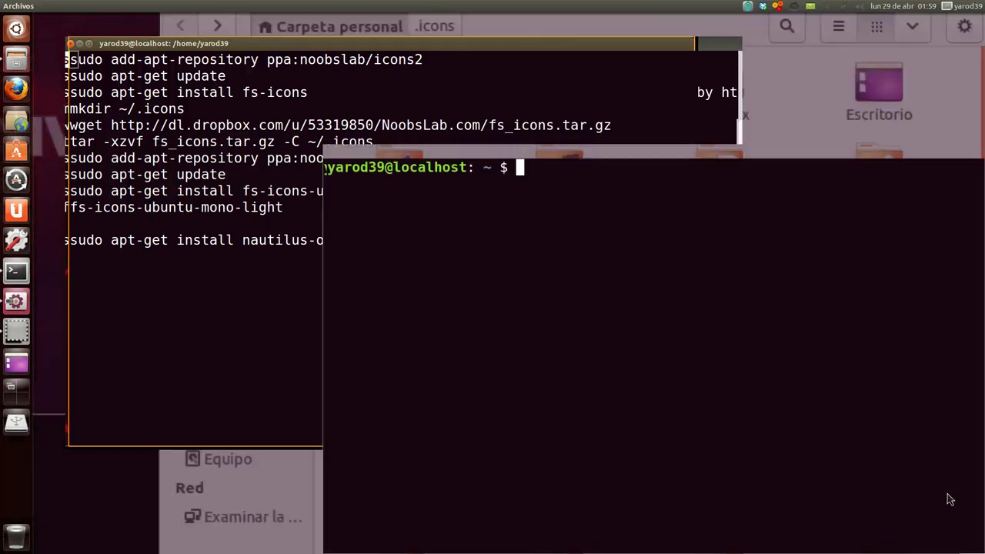
left_click(757, 405)
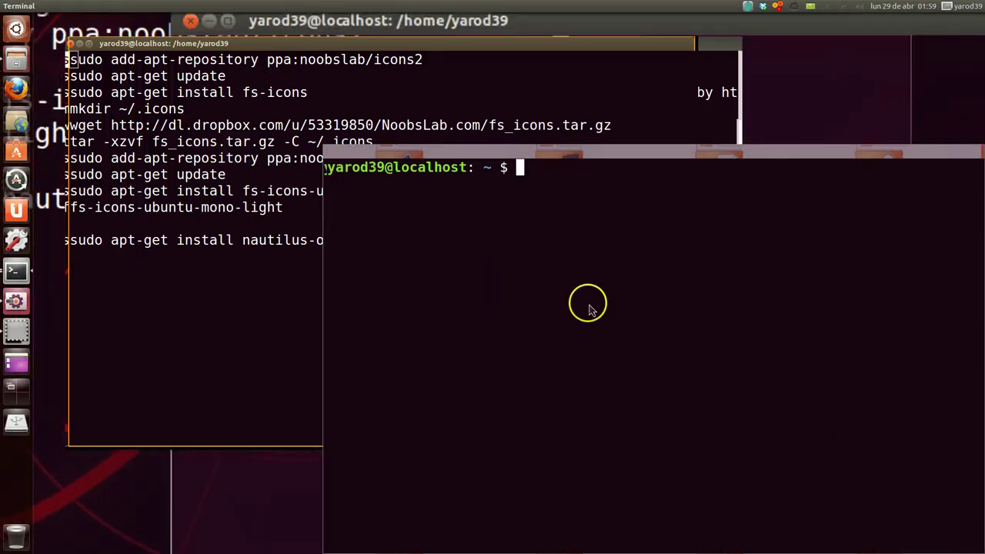
right_click(640, 301)
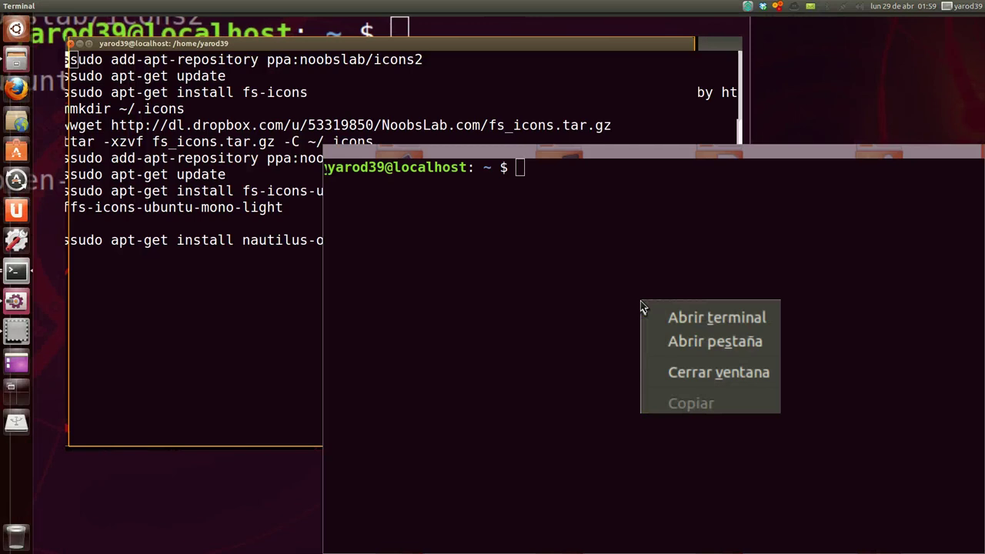
left_click(595, 259)
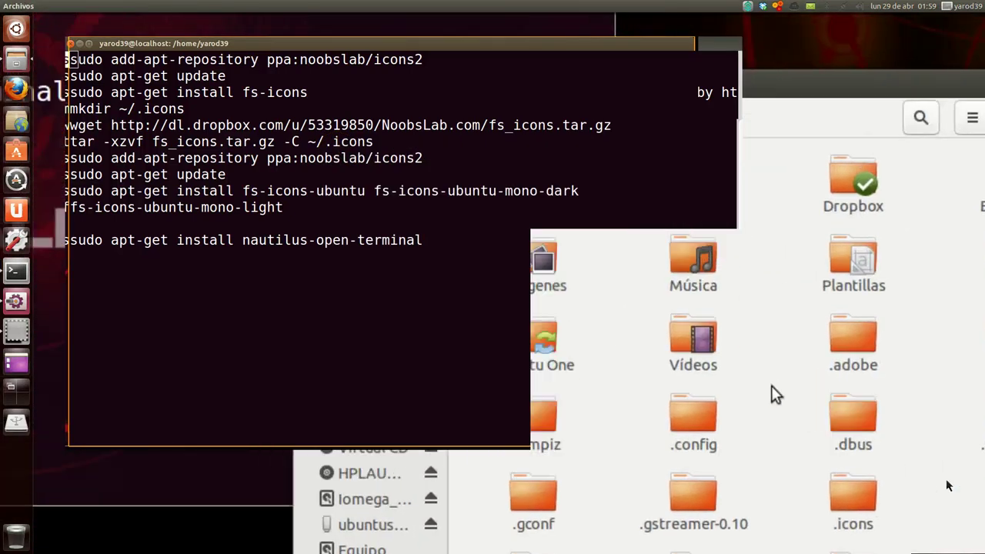
Show the home folder's Abrir en un terminal option and highlight the command sudo apt-get install nautilus-open-terminal in the terminal text.
right_click(766, 384)
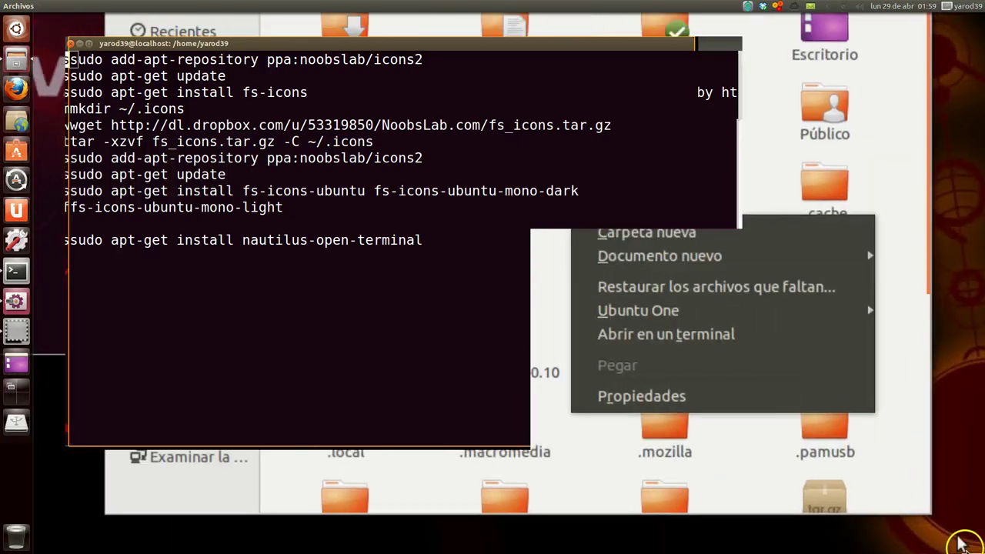
left_click(926, 509)
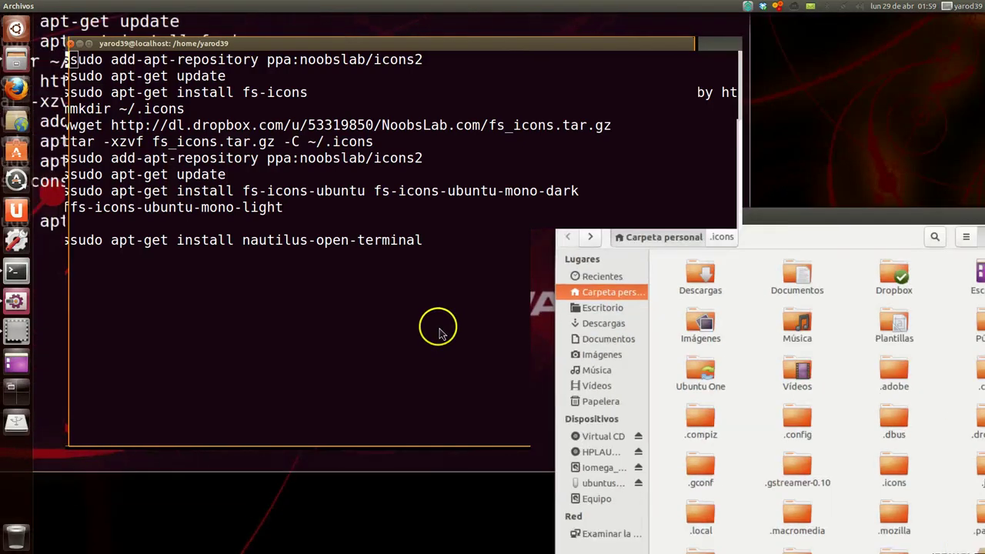
left_click(414, 322)
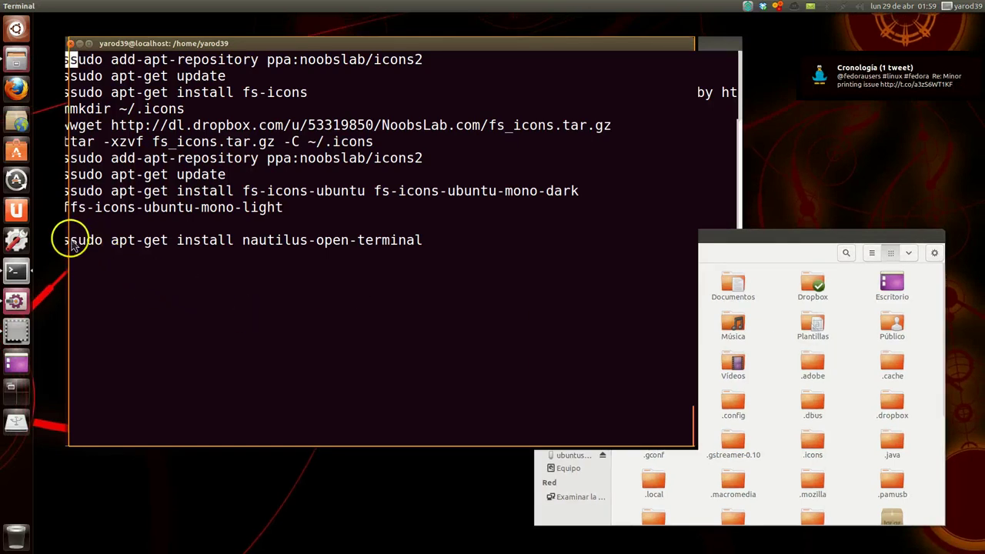
left_click_drag(70, 243, 418, 241)
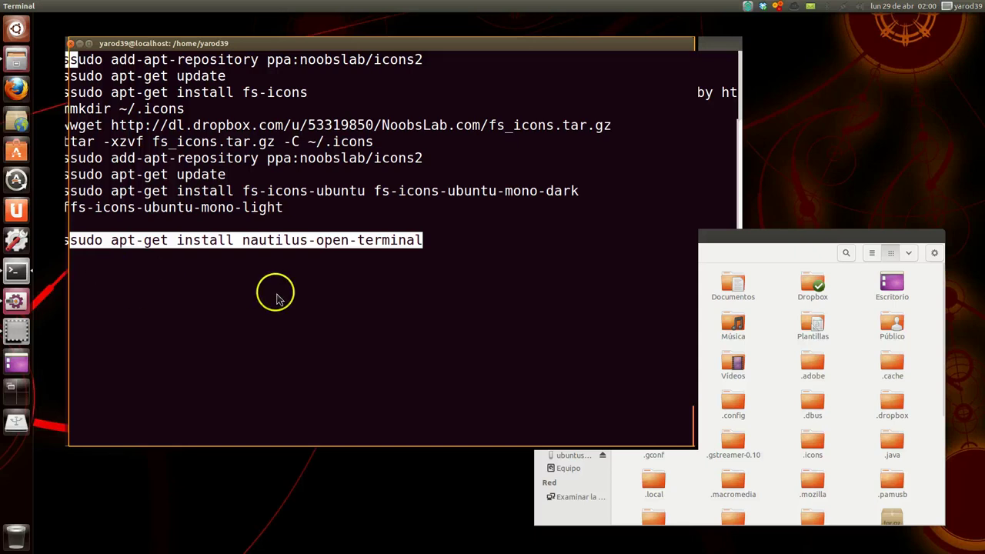
left_click(176, 308)
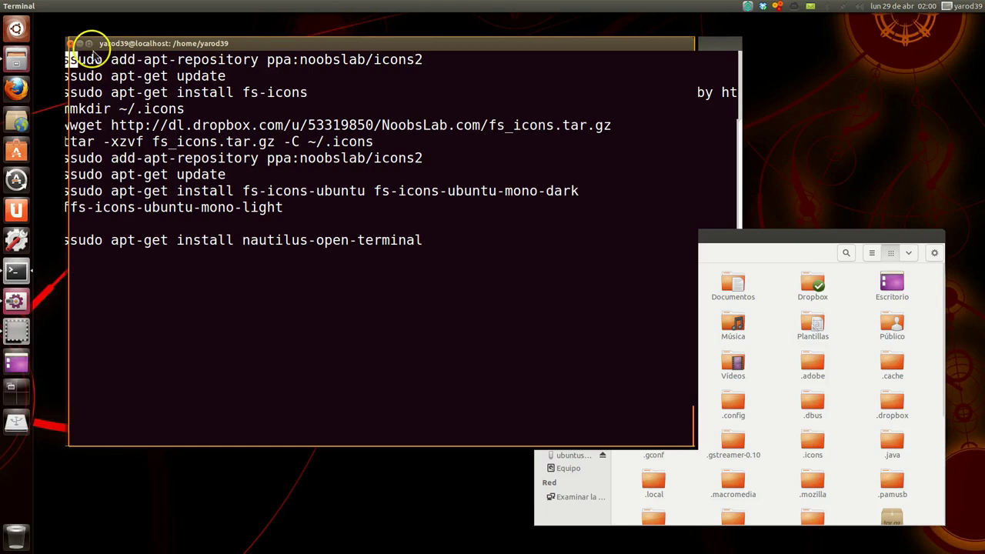
Bring the home folder window in front of the terminal and show the folder's context options.
left_click(90, 45)
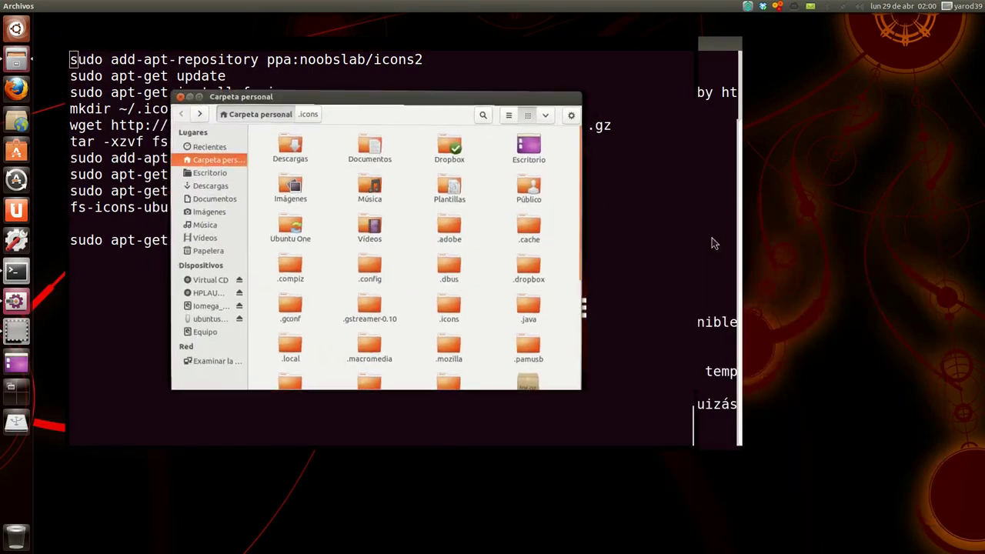
left_click(350, 108)
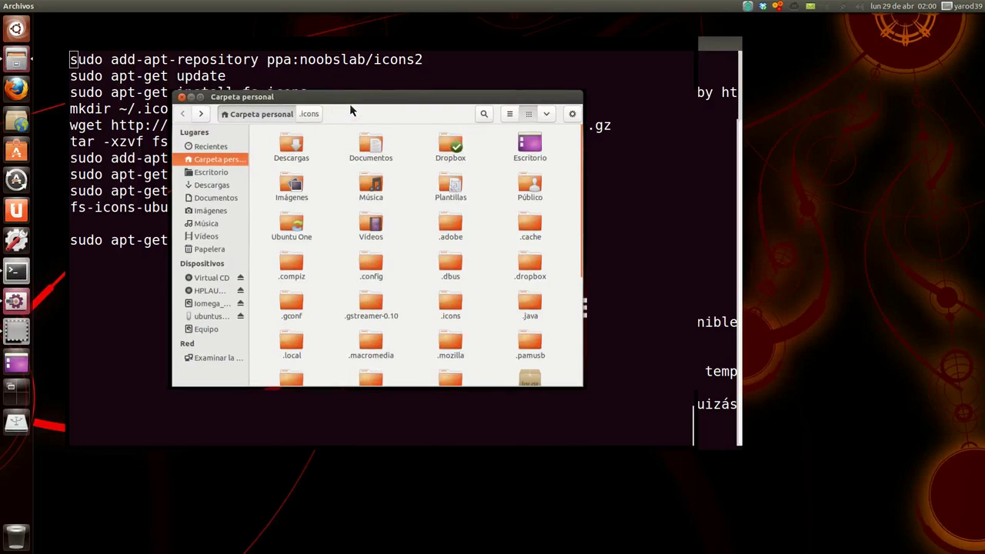
right_click(331, 215)
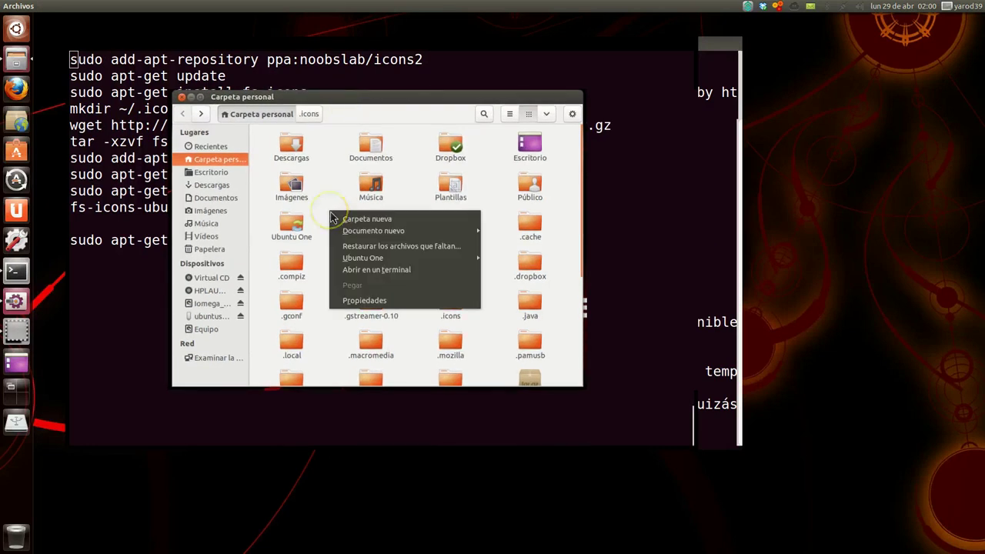
left_click(324, 201)
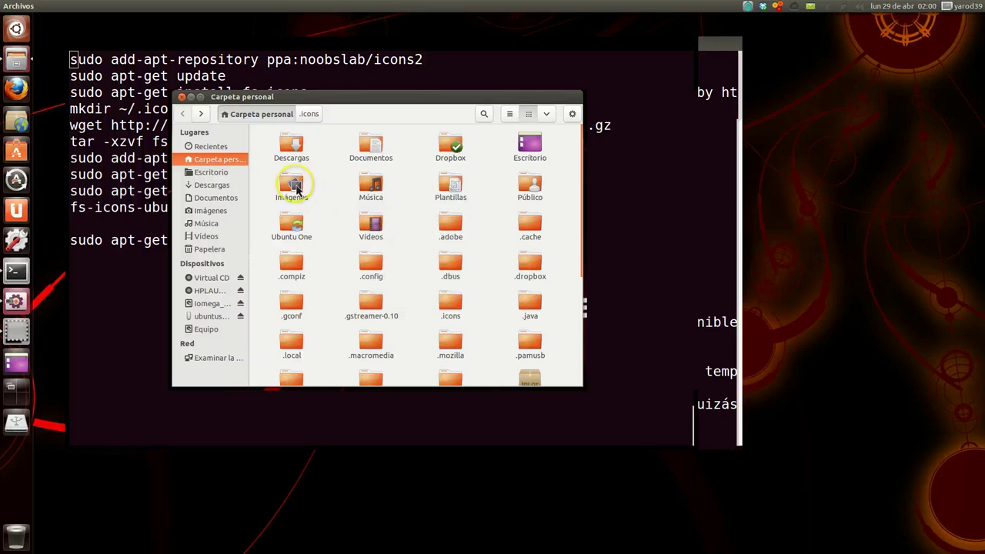
Go to the Equipo location and run the sudo-nautilus script on the usr folder.
left_click(292, 187)
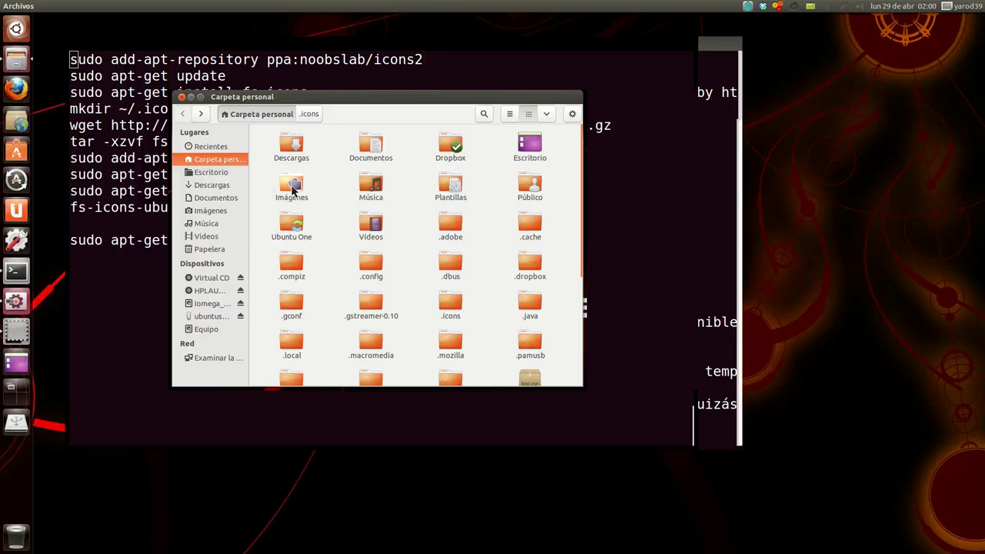
left_click_drag(293, 188, 212, 315)
left_click(205, 329)
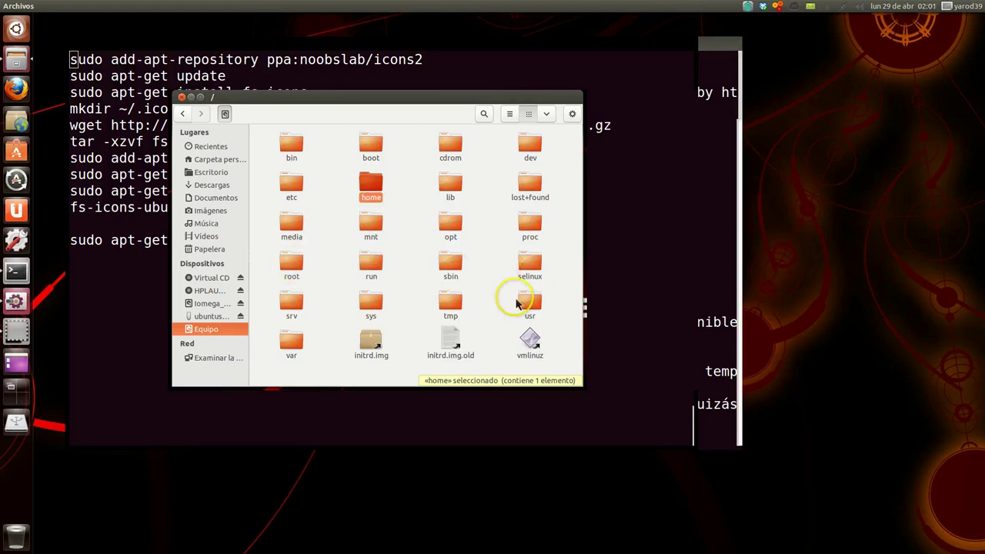
right_click(534, 310)
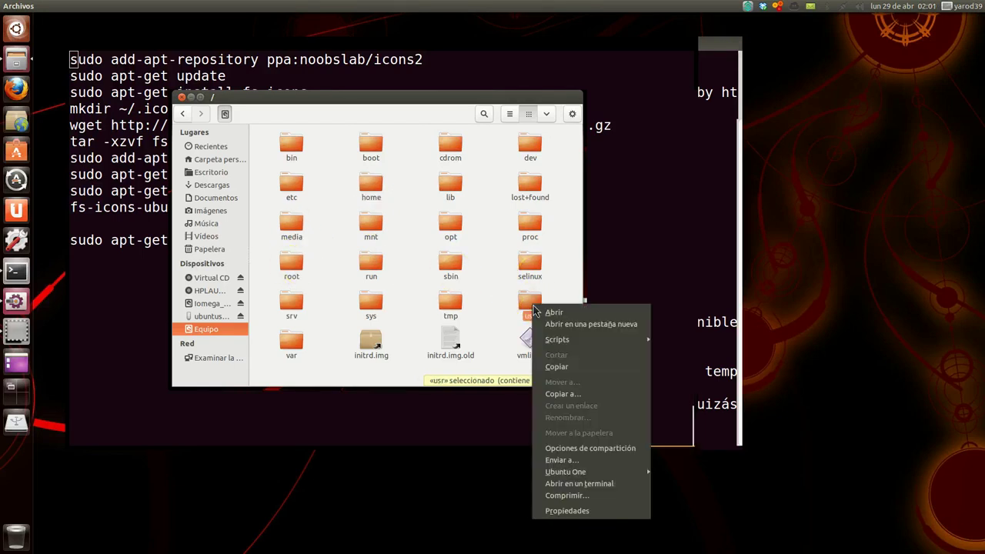
mouse_move(556, 339)
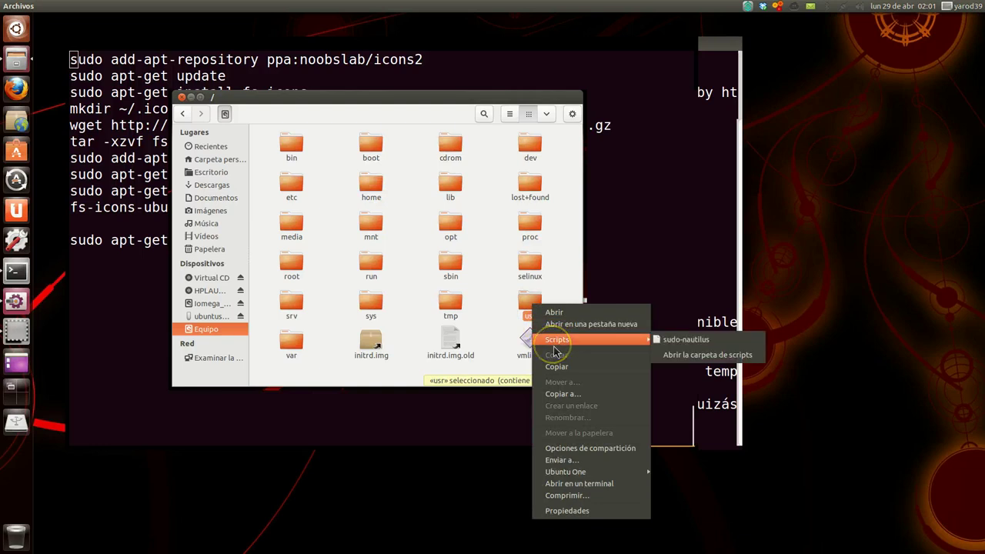
left_click(697, 346)
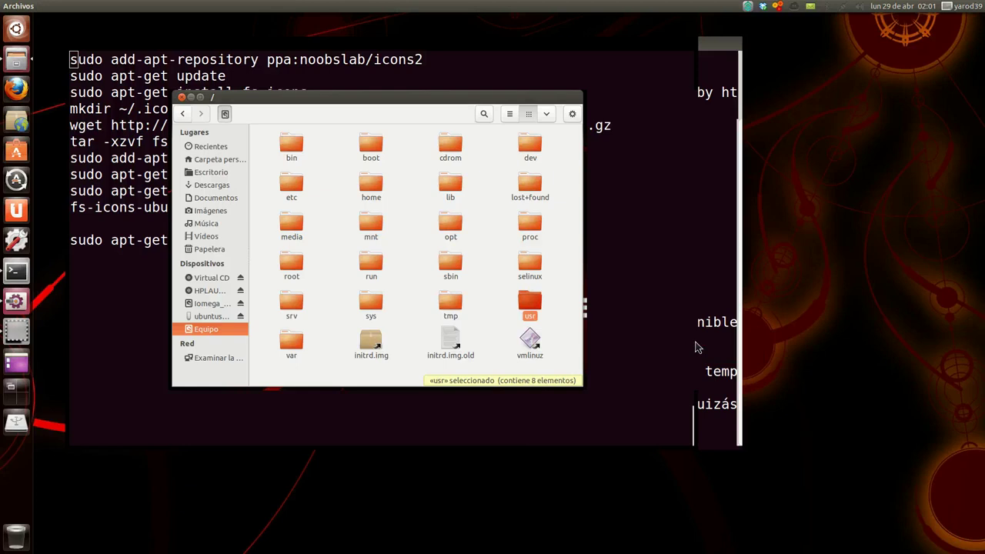
Look over the file manager window opened by the sudo-nautilus script and close it.
left_click(194, 142)
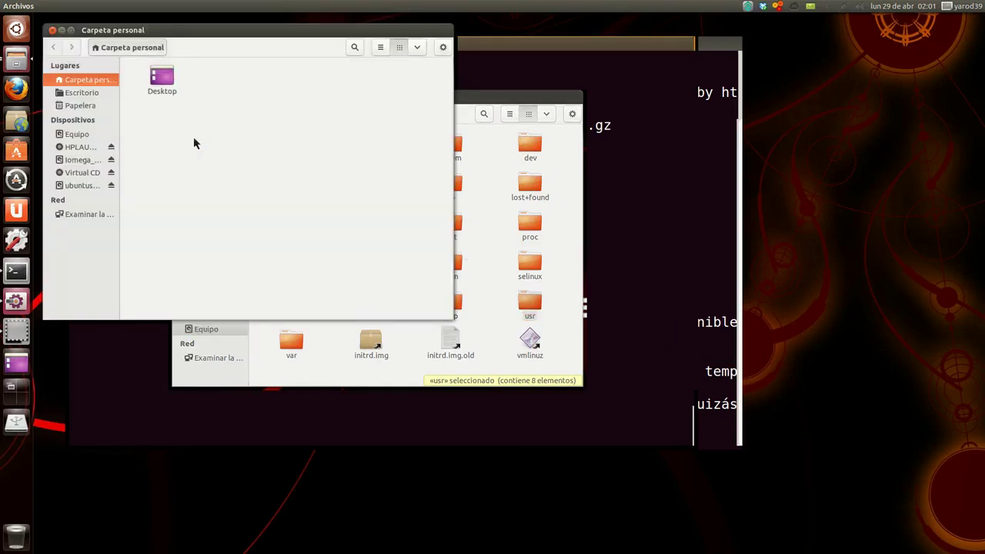
left_click(152, 29)
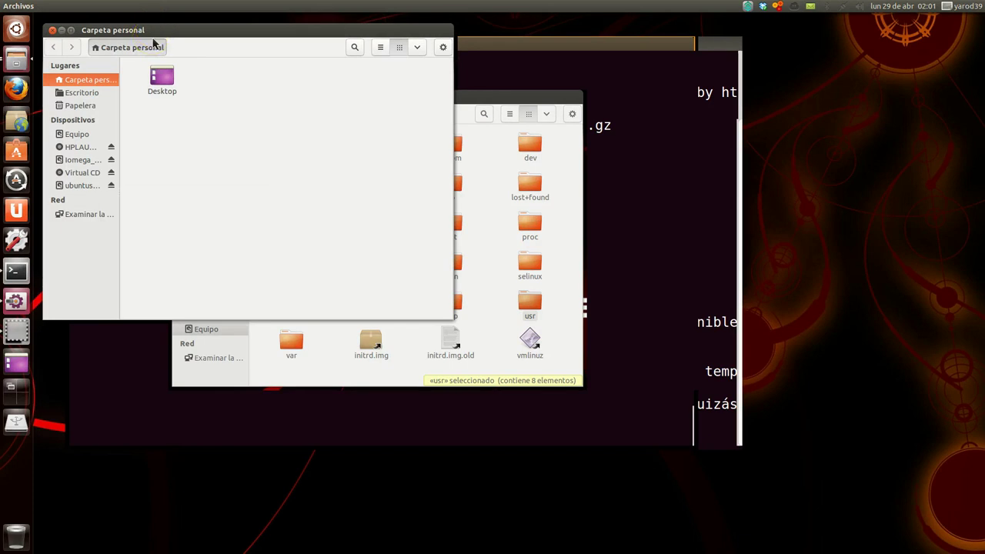
left_click(55, 32)
left_click(52, 31)
left_click(180, 98)
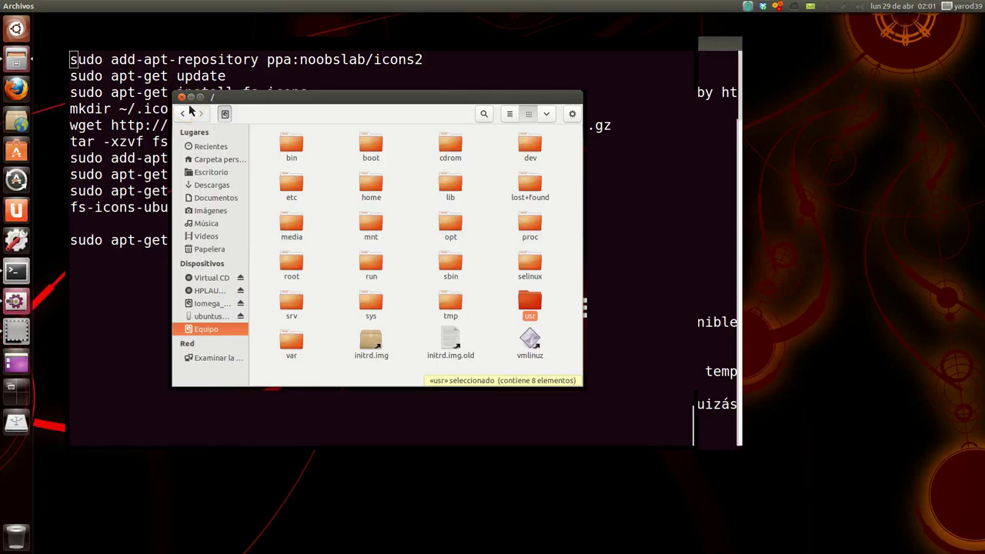
Return to the home folder and show the view option Mostrar los archivos ocultos, leaving it enabled.
left_click(188, 113)
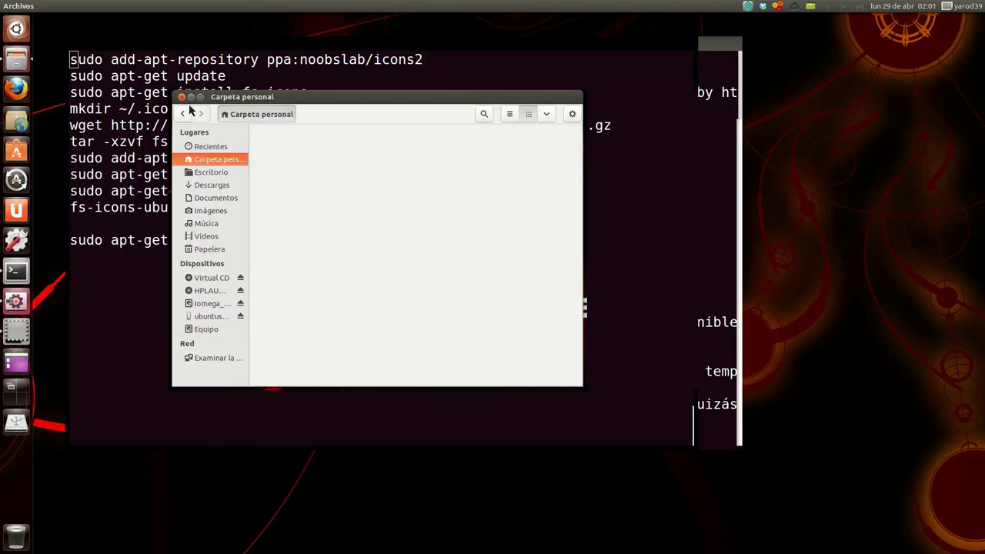
left_click(297, 184)
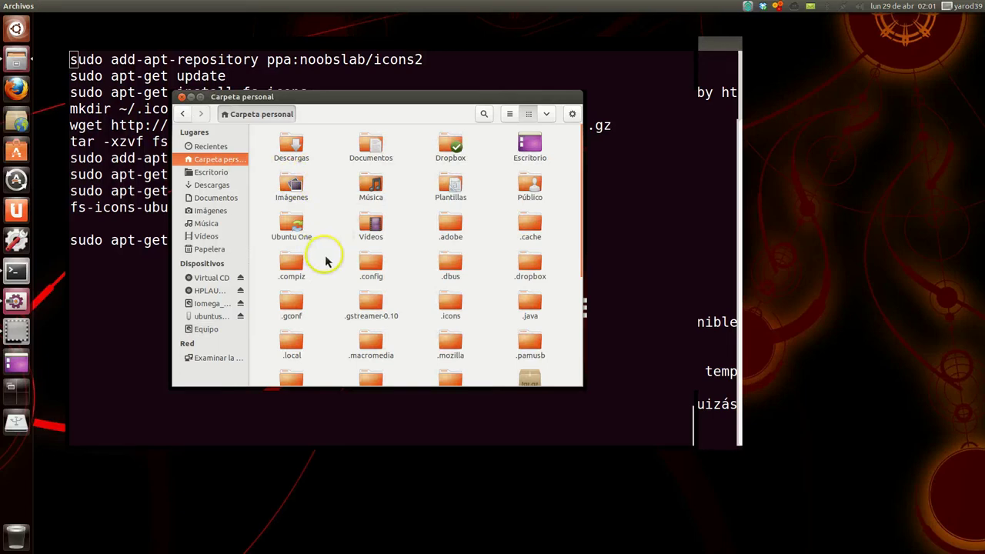
left_click(582, 114)
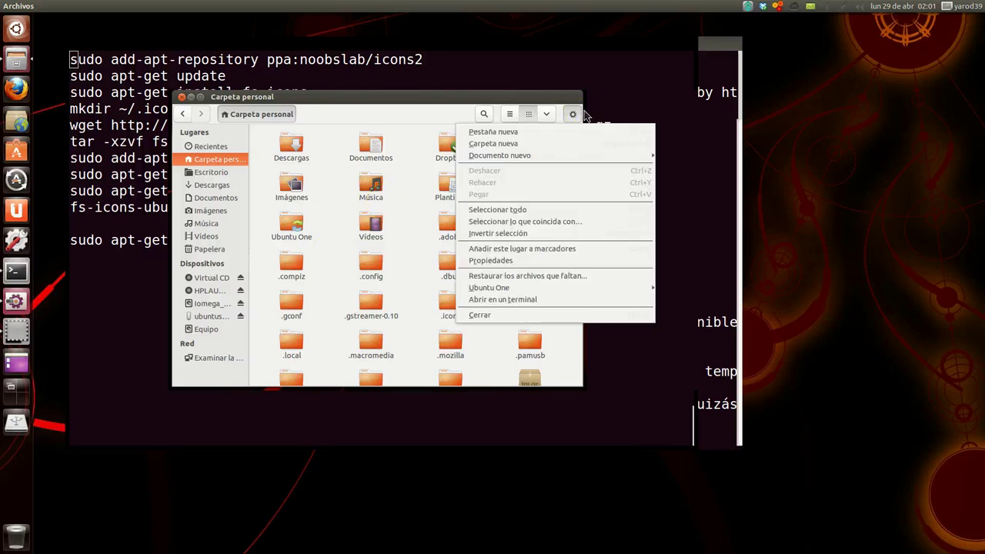
left_click(545, 113)
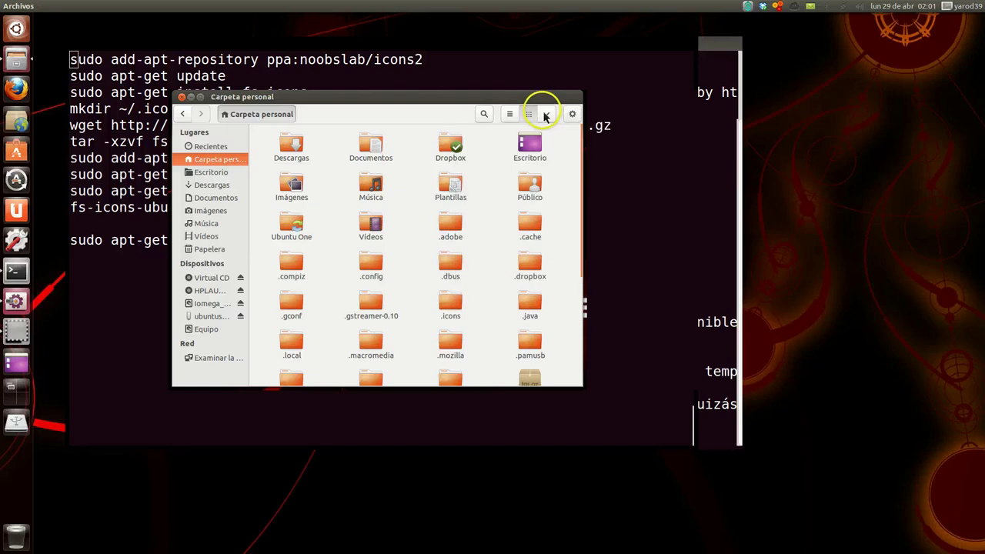
left_click(548, 115)
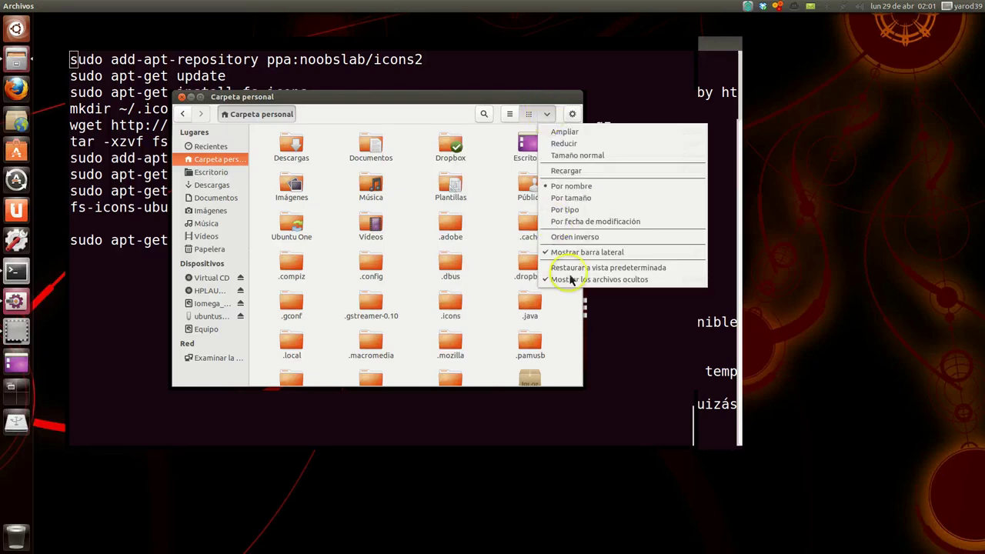
left_click(570, 354)
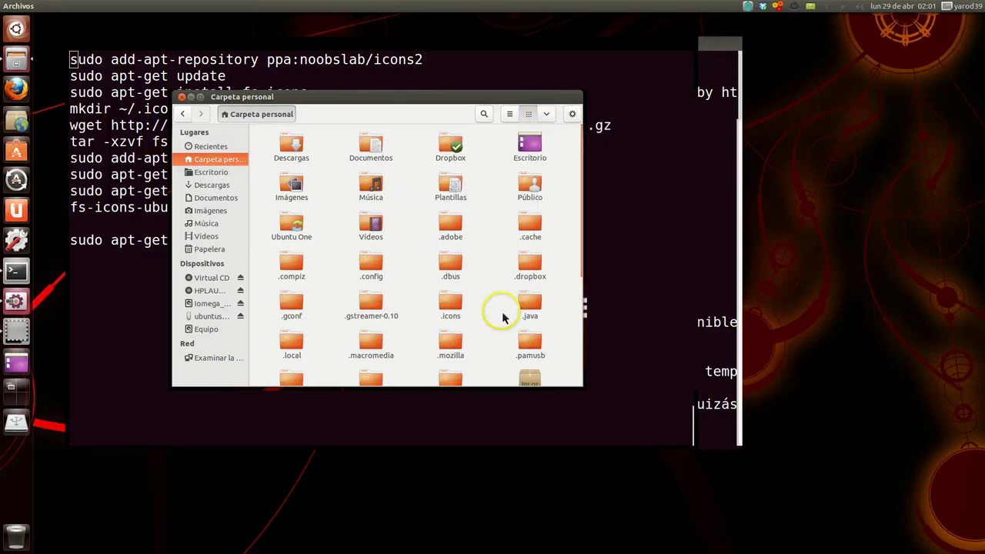
Browse from the home folder to .local/share/nautilus/scripts, looking into share's applications folder on the way.
scroll(490, 298, "down", 1)
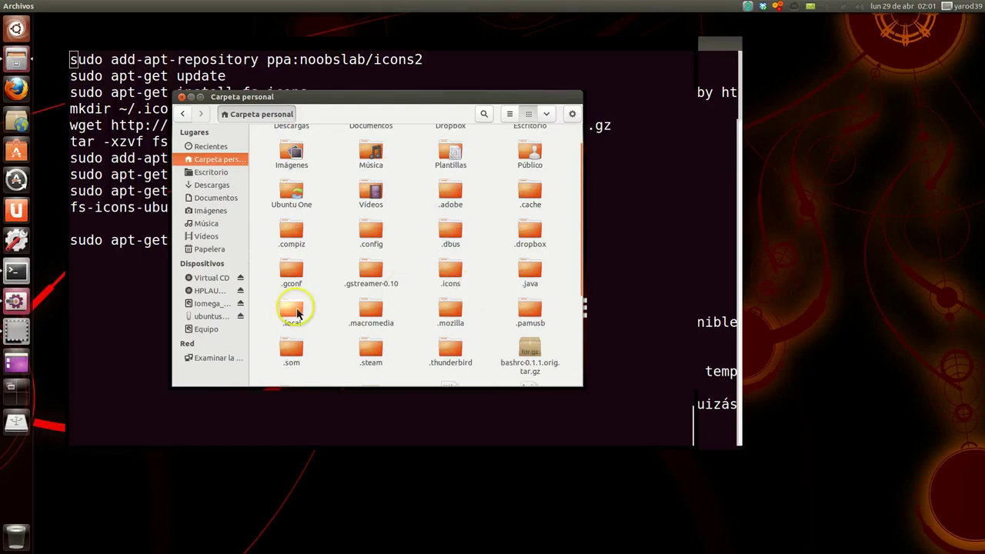
double_click(295, 312)
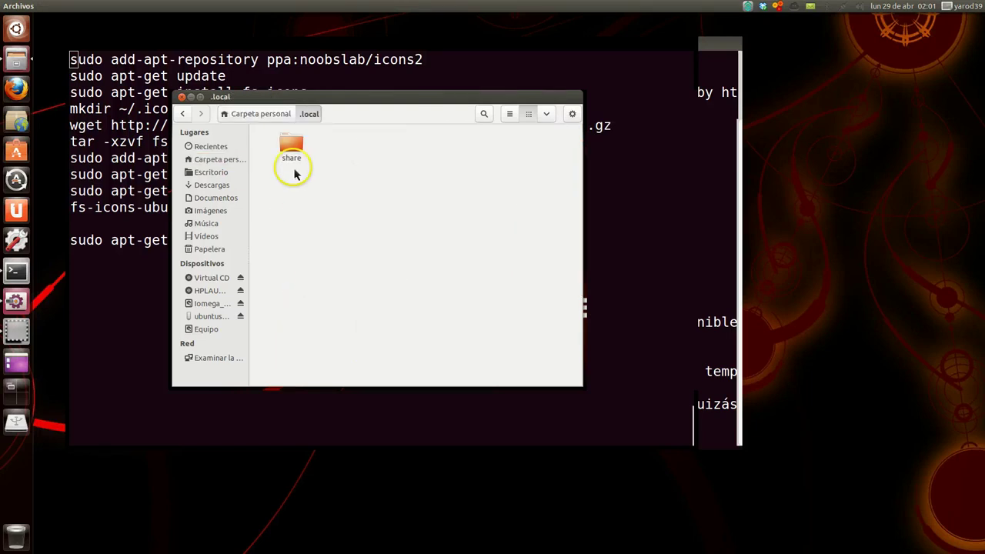
double_click(294, 148)
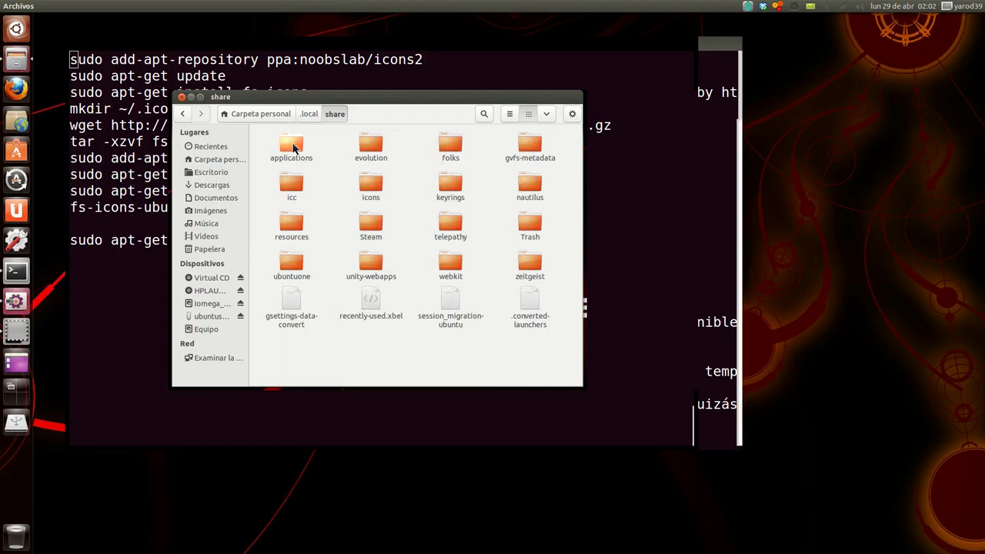
double_click(292, 146)
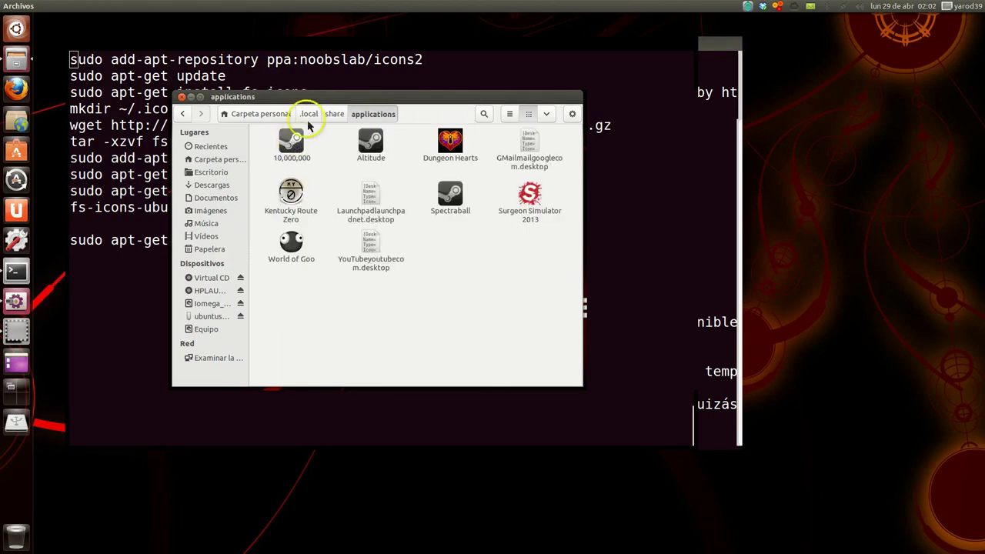
left_click(334, 114)
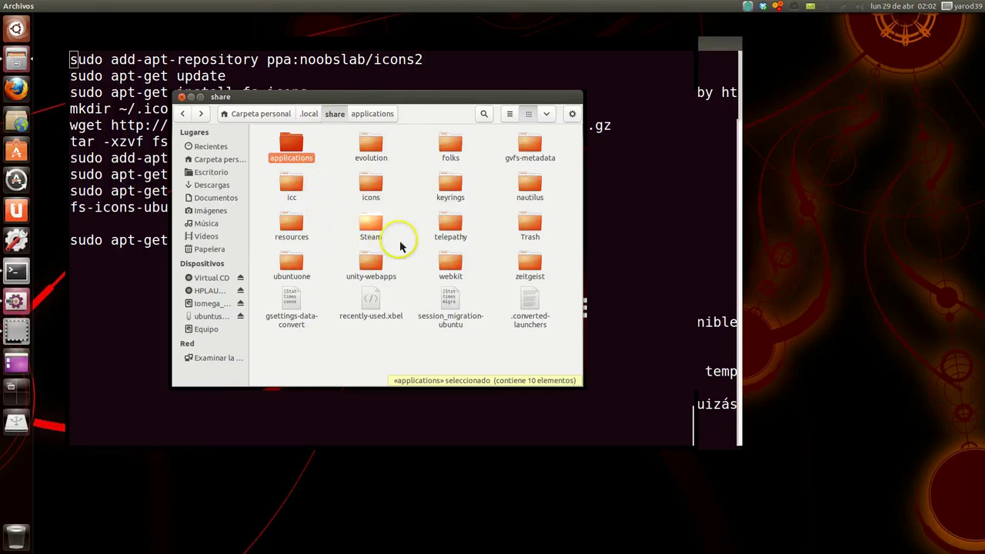
double_click(537, 190)
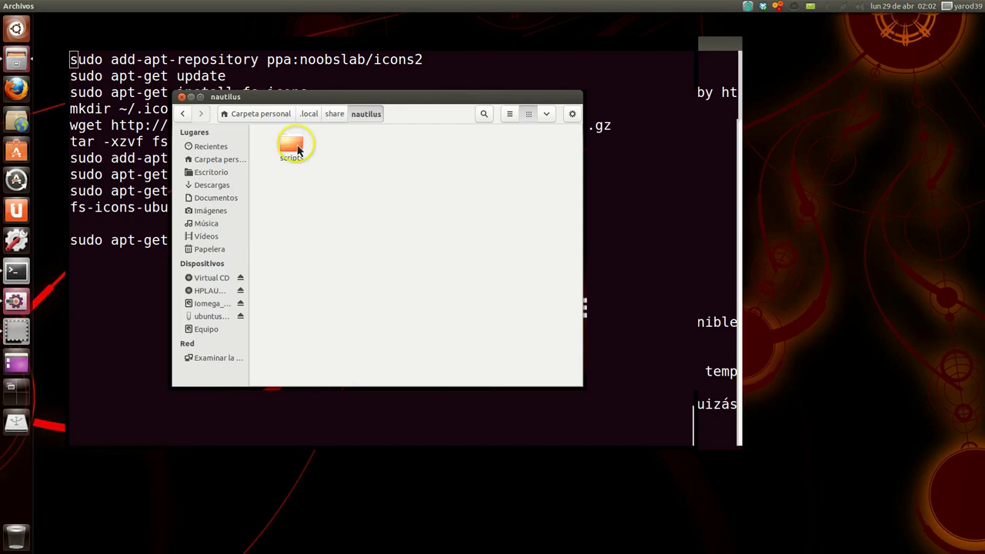
double_click(296, 146)
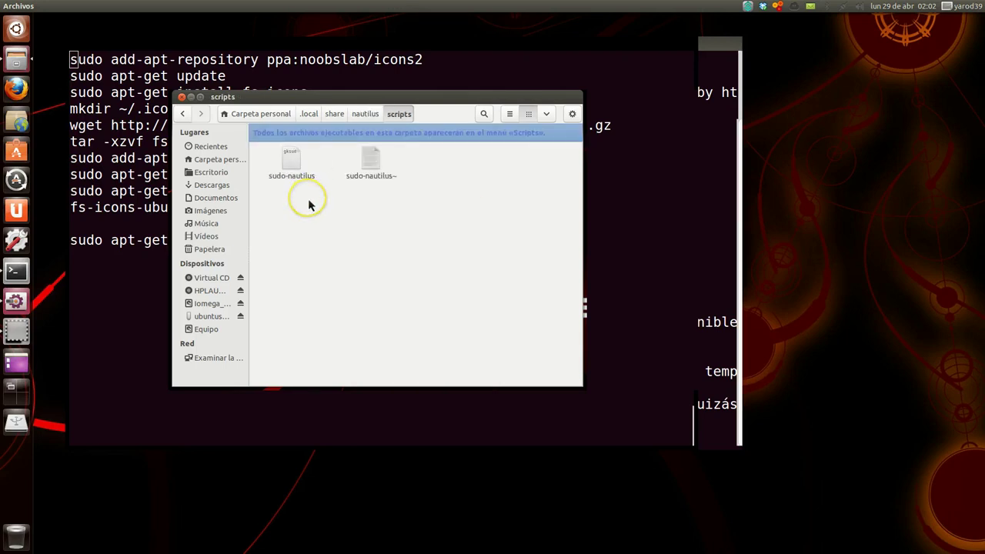
Show the Scripts options of the sudo-nautilus file and view the file's contents in the text editor.
left_click(307, 201)
left_click_drag(299, 194, 295, 176)
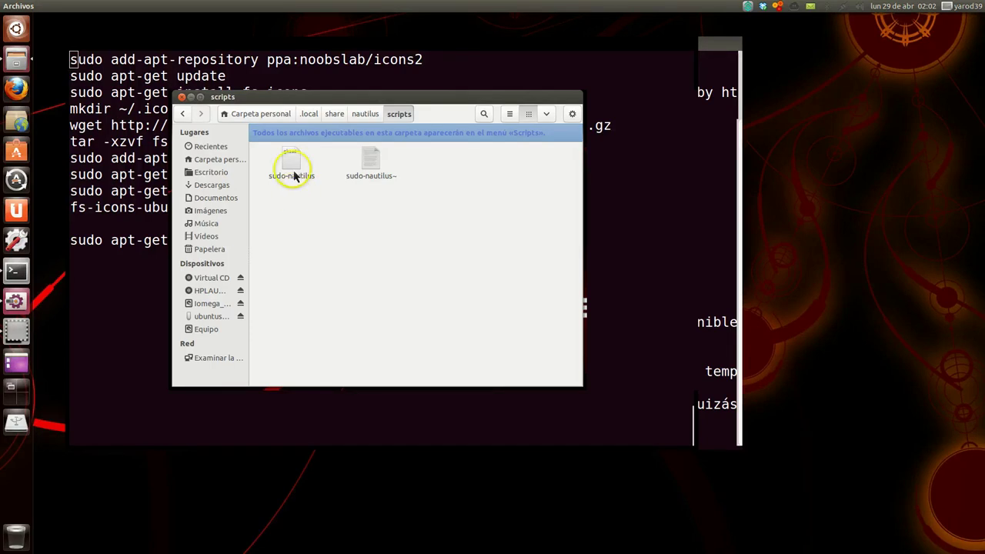
right_click(298, 164)
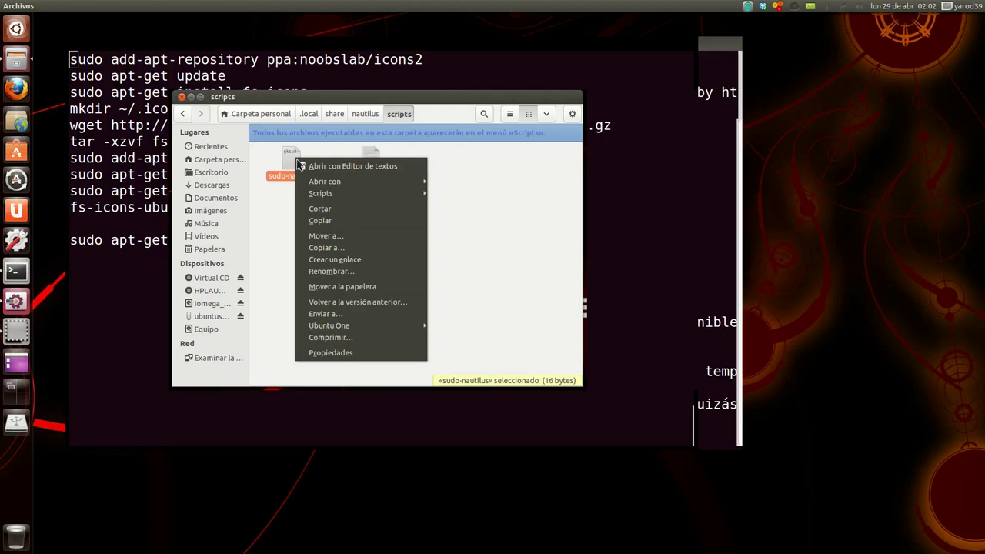
left_click_drag(324, 180, 320, 198)
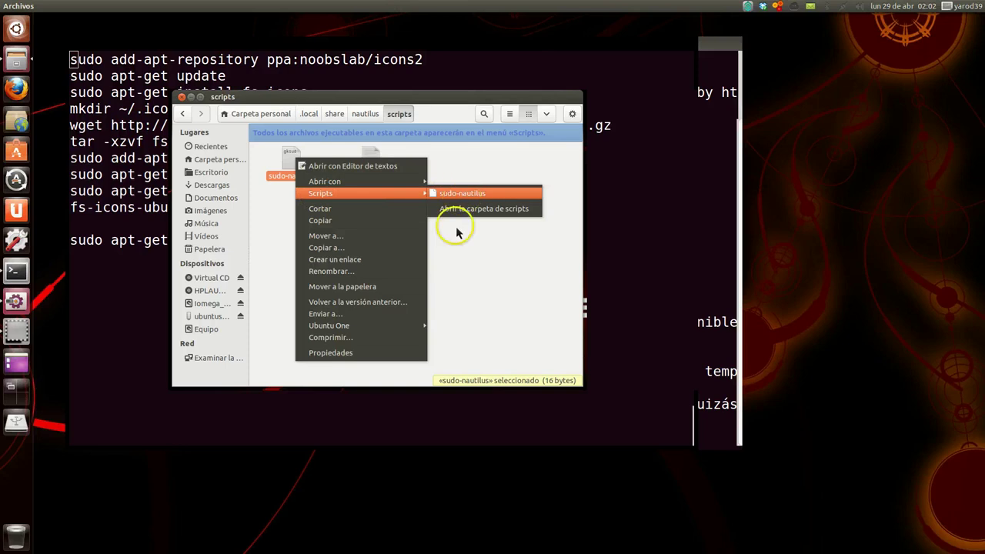
left_click(462, 256)
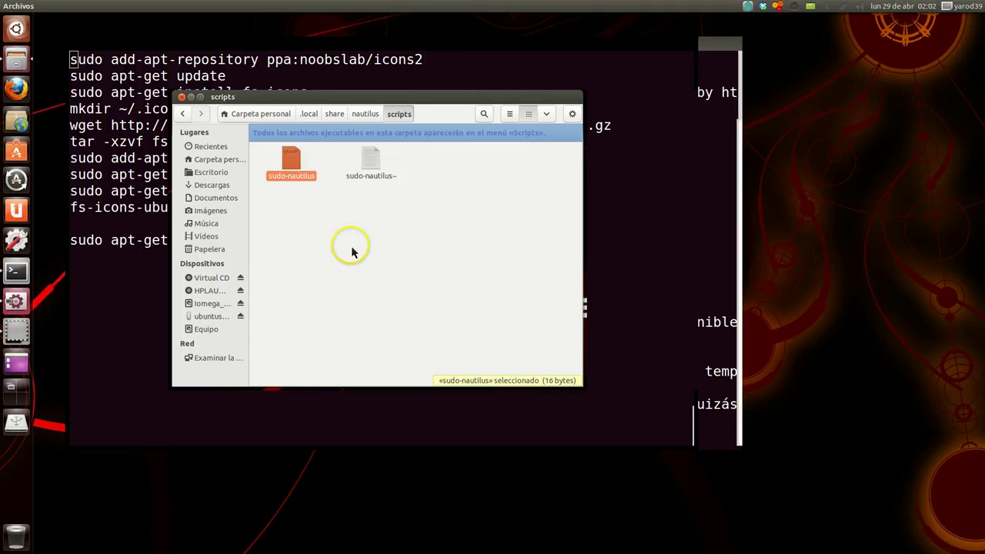
double_click(294, 161)
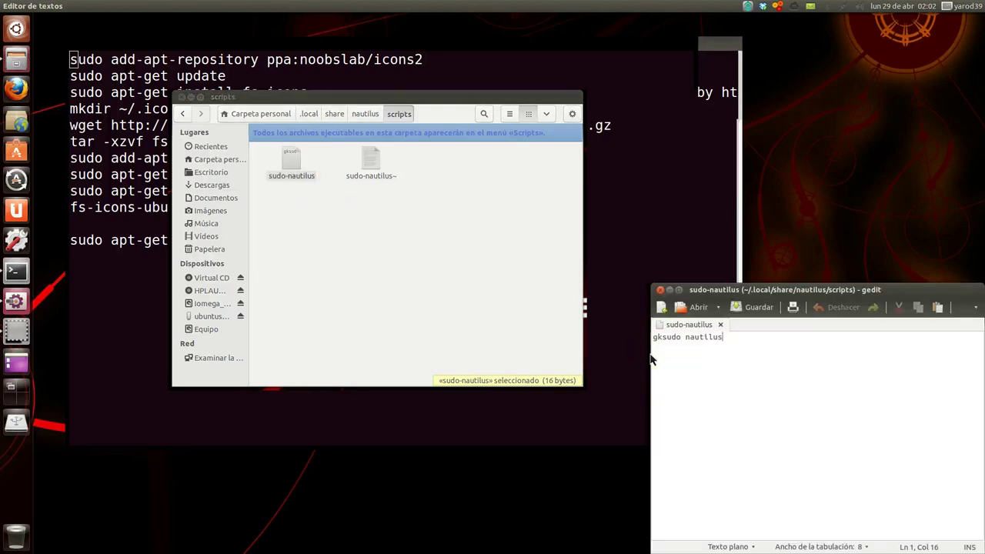
left_click(660, 289)
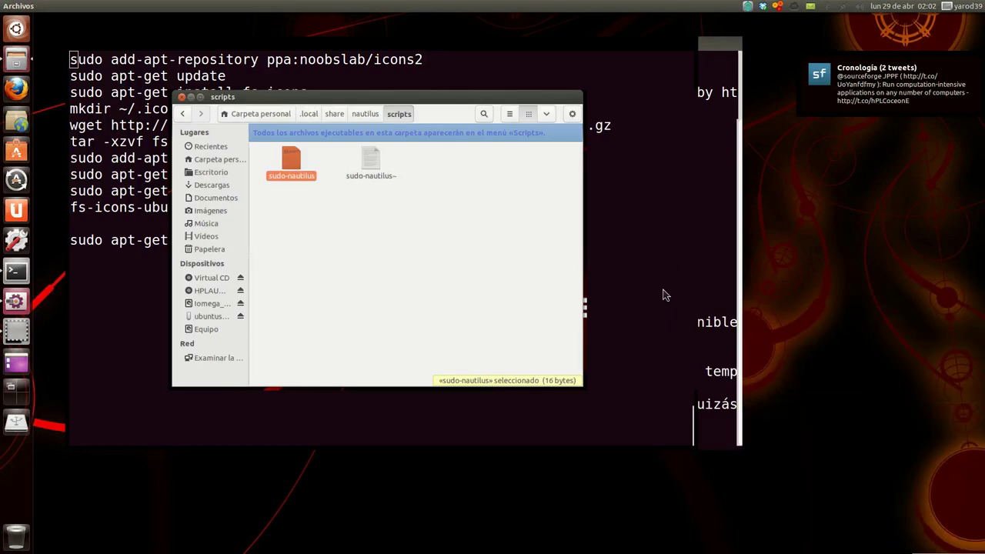
Examine the execution permission in the sudo-nautilus file's properties, and close the properties and the scripts folder window.
key("shift+F10")
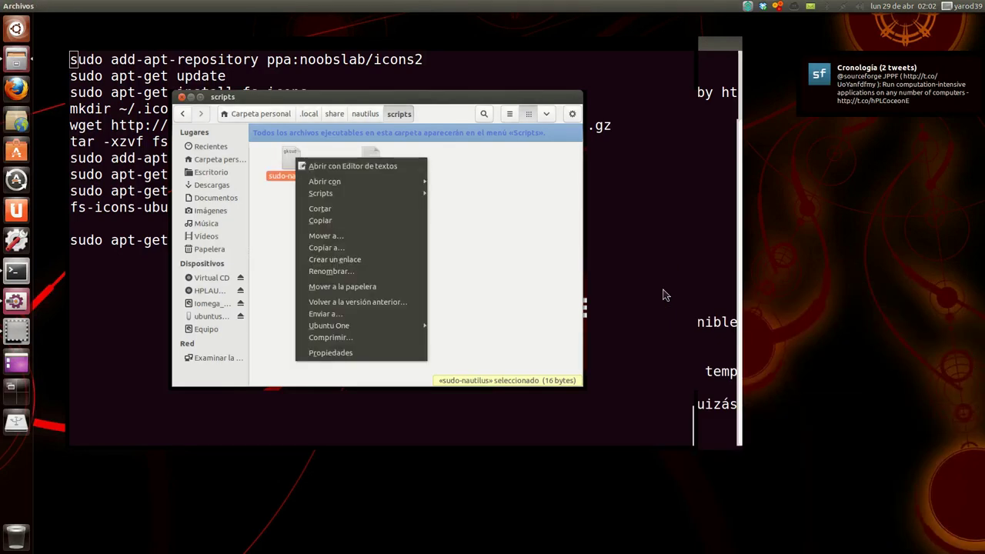
key("Down")
left_click(338, 354)
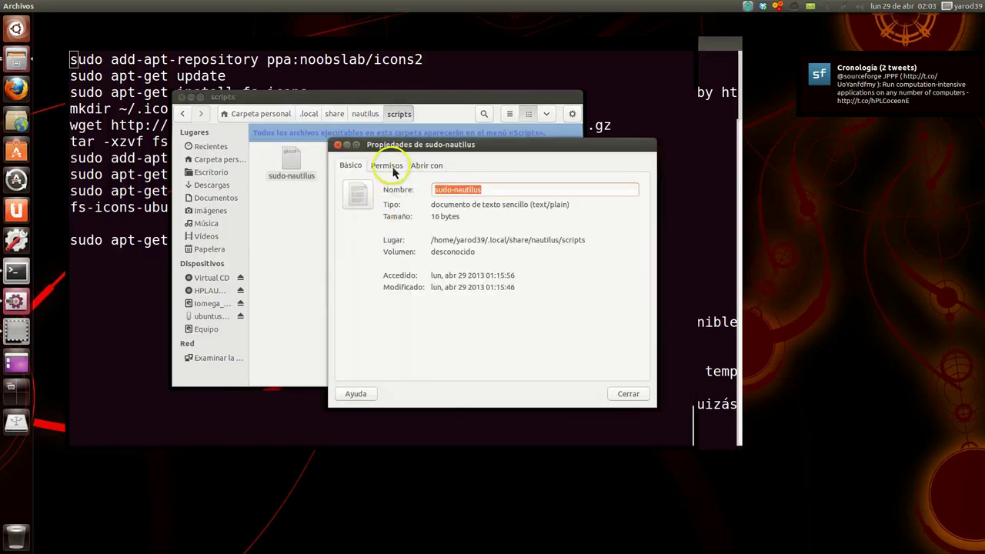
left_click(394, 167)
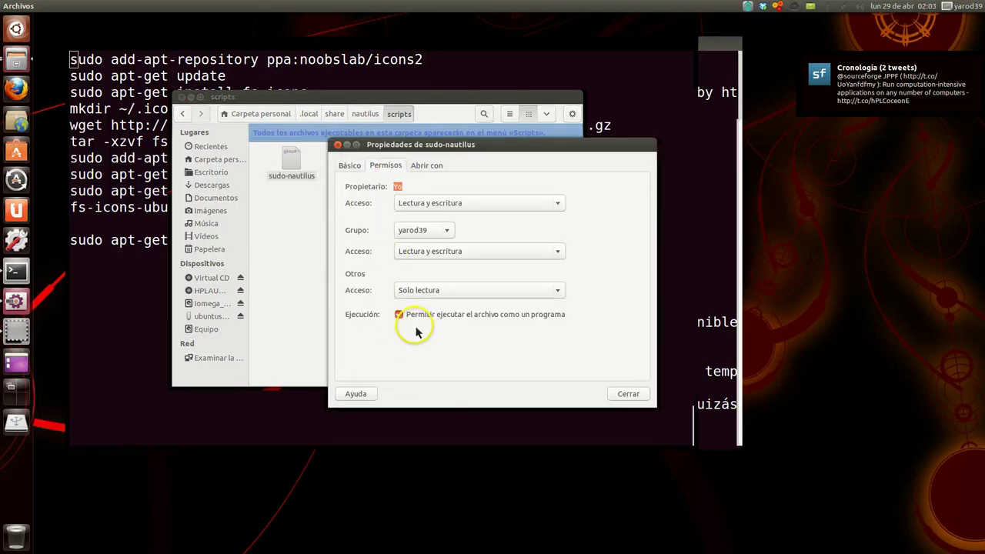
left_click(632, 397)
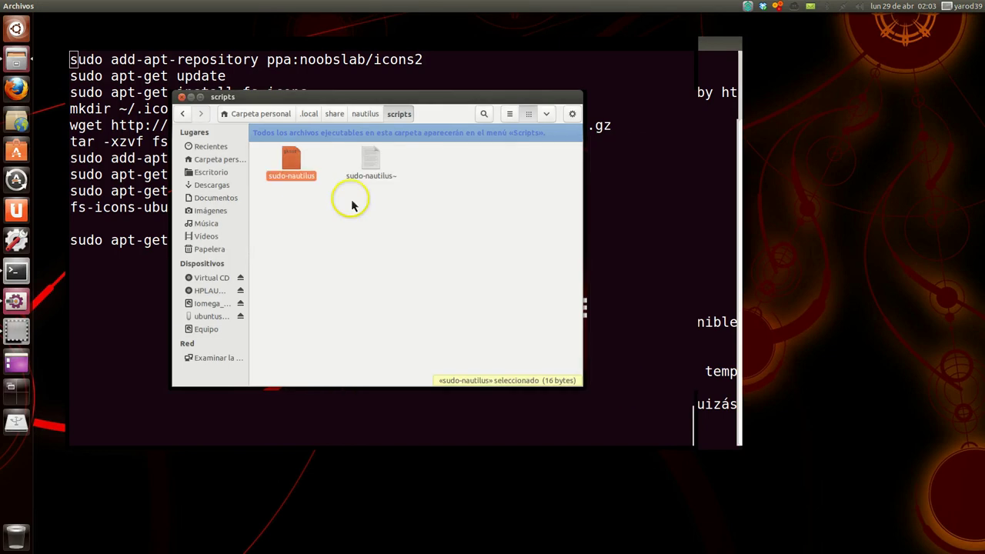
left_click(182, 98)
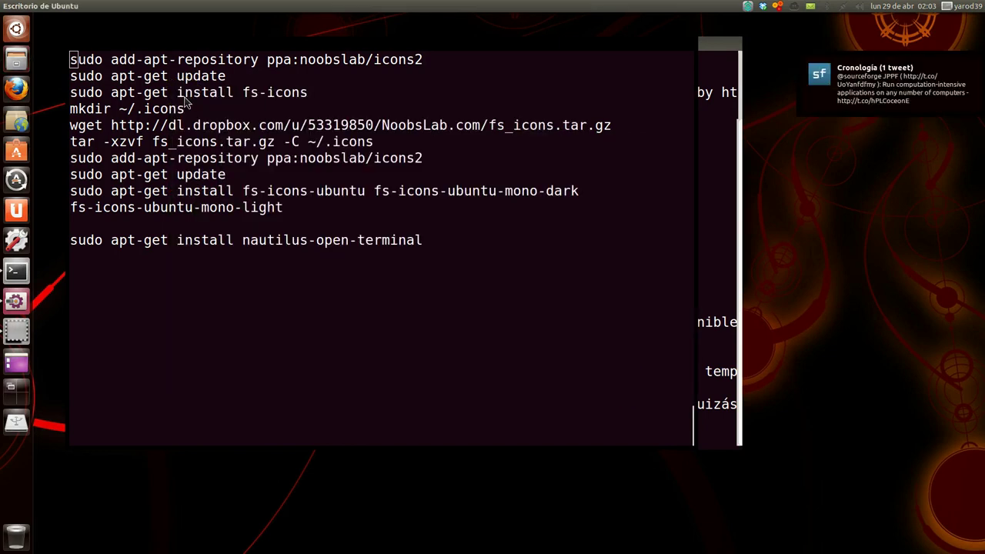
Open a new file manager window at the home folder and run the sudo-nautilus script on the Descargas folder.
right_click(17, 59)
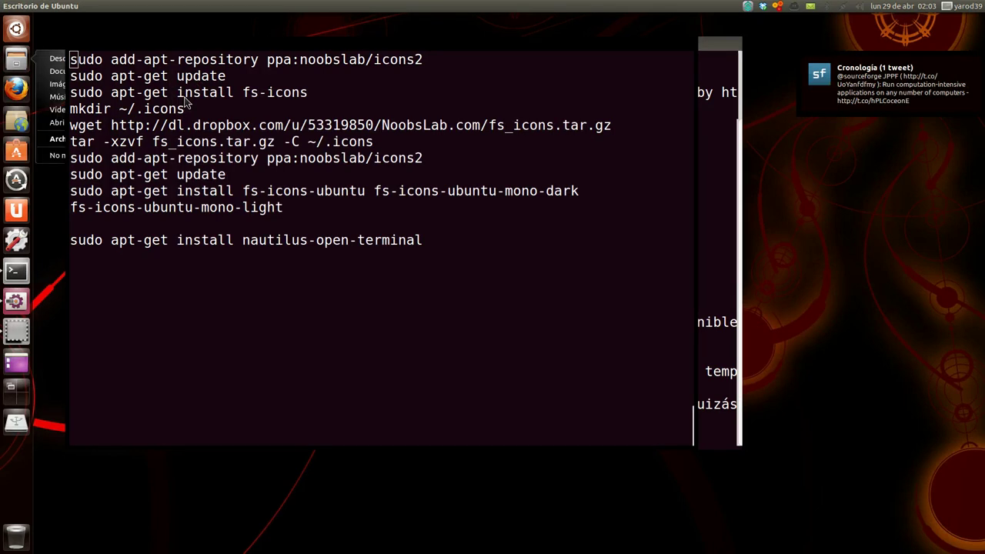
left_click(60, 73)
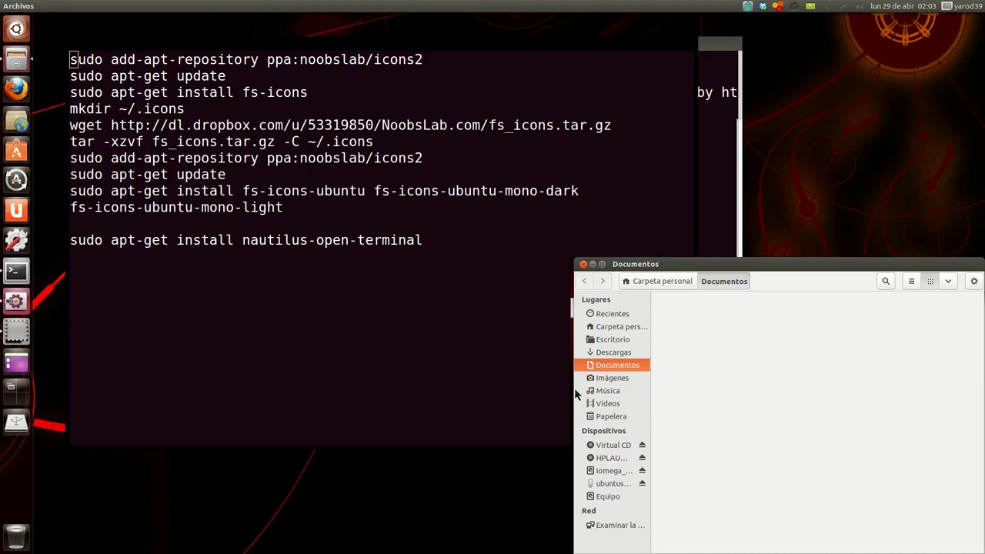
key("alt+Up")
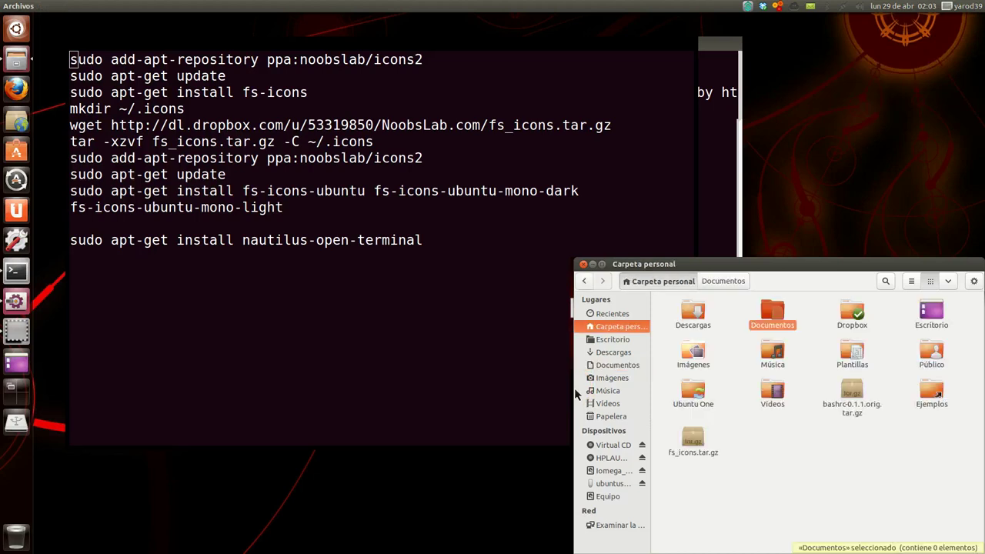
left_click(695, 325)
right_click(695, 323)
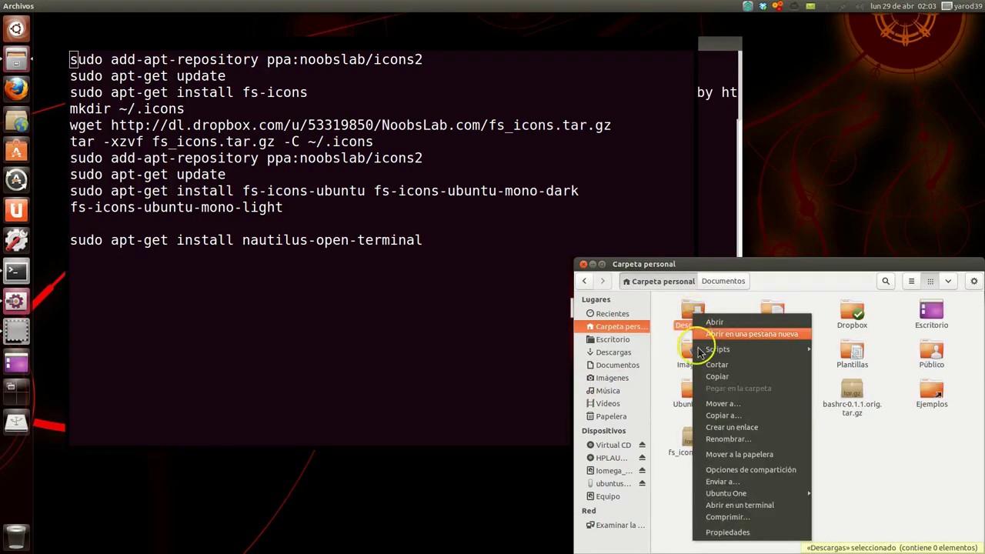
mouse_move(747, 350)
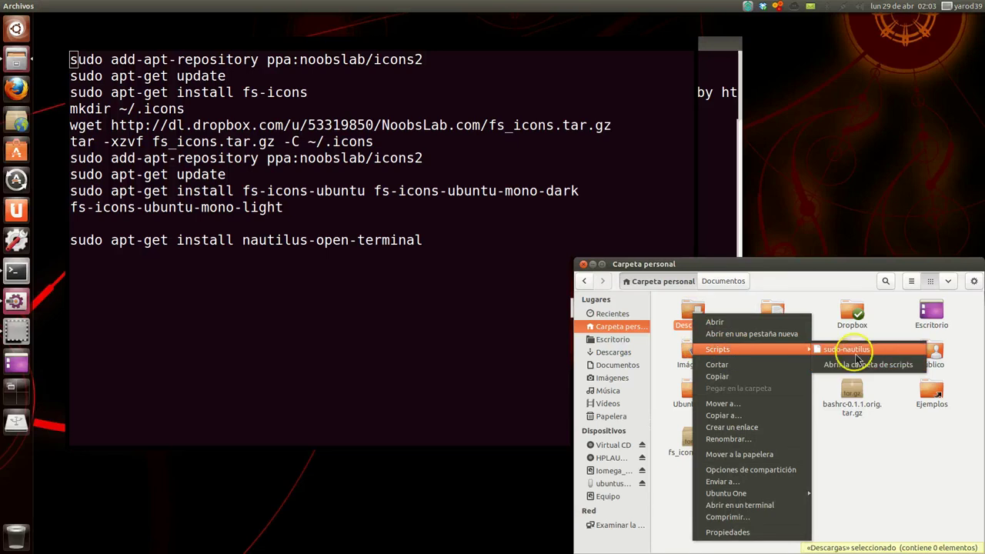
left_click(856, 357)
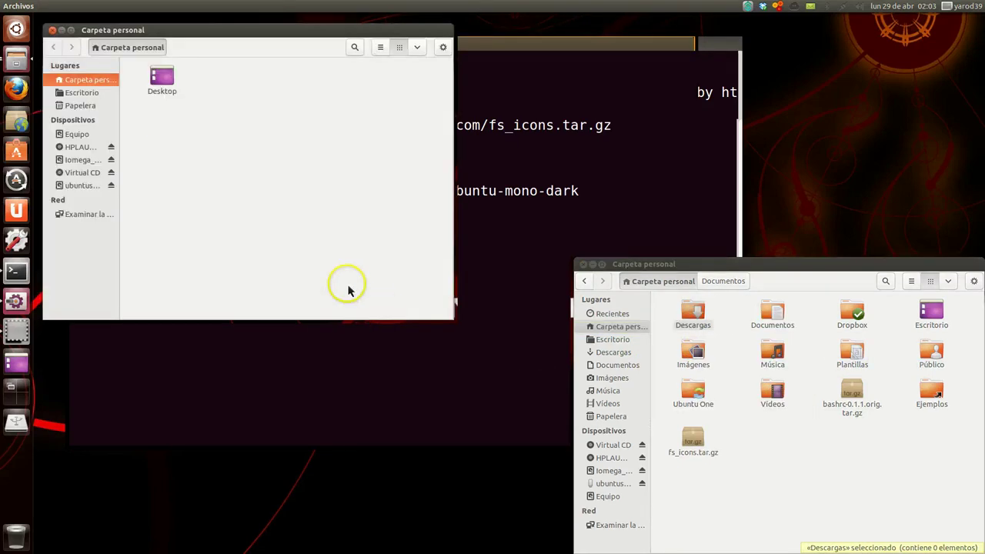
Close the file manager window launched by the script and the home folder window, returning to the terminal text.
left_click(52, 31)
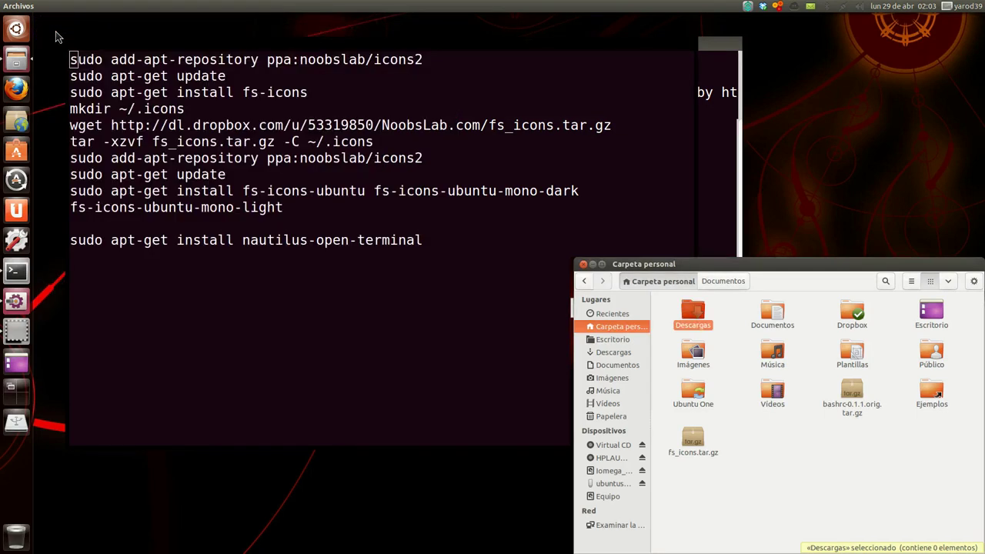
left_click(580, 260)
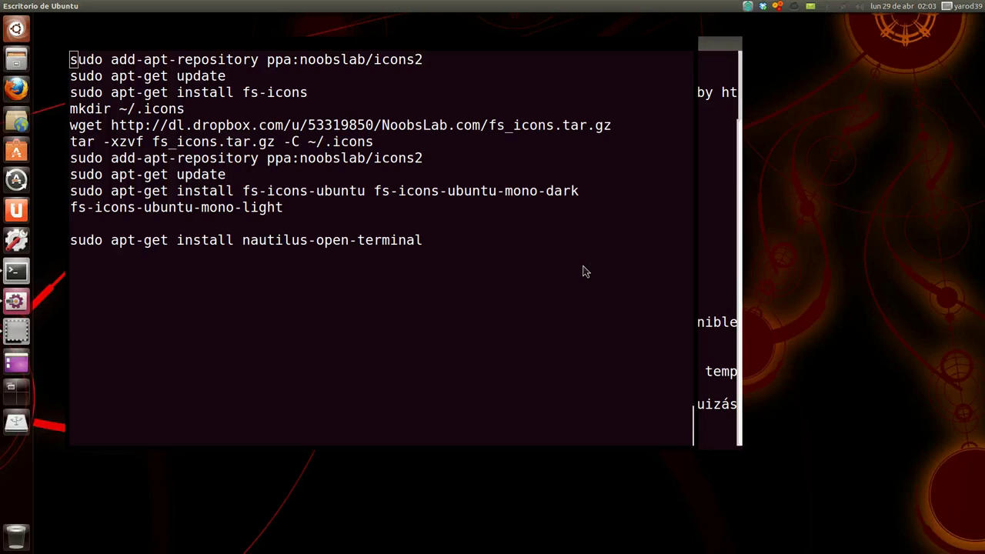
left_click(69, 252)
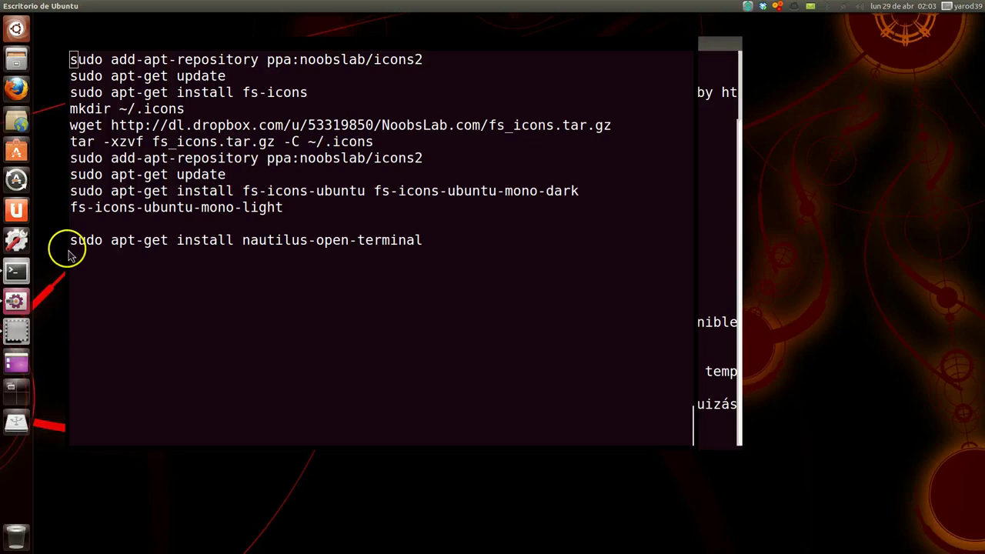